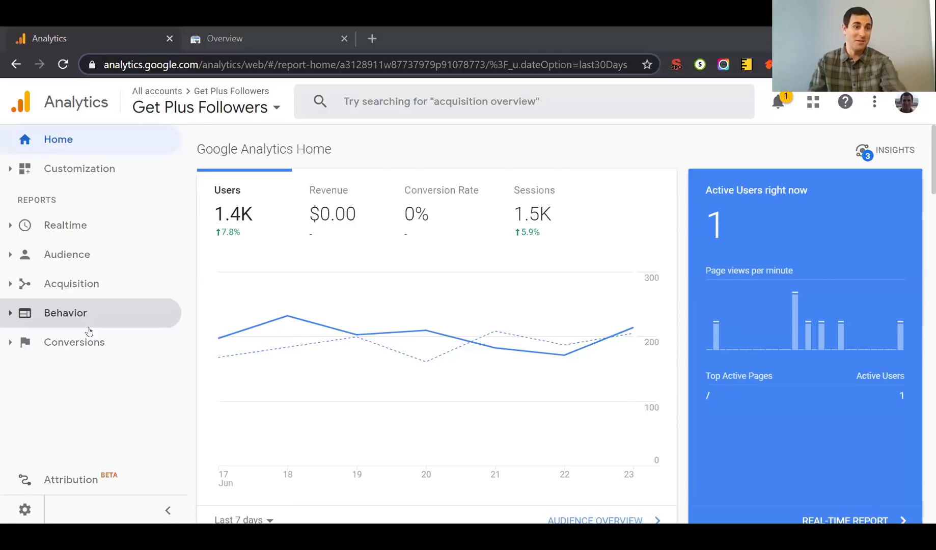
# - Open the Realtime Overview report and review its active users, top pages, keywords and locations
pyautogui.click(55, 228)
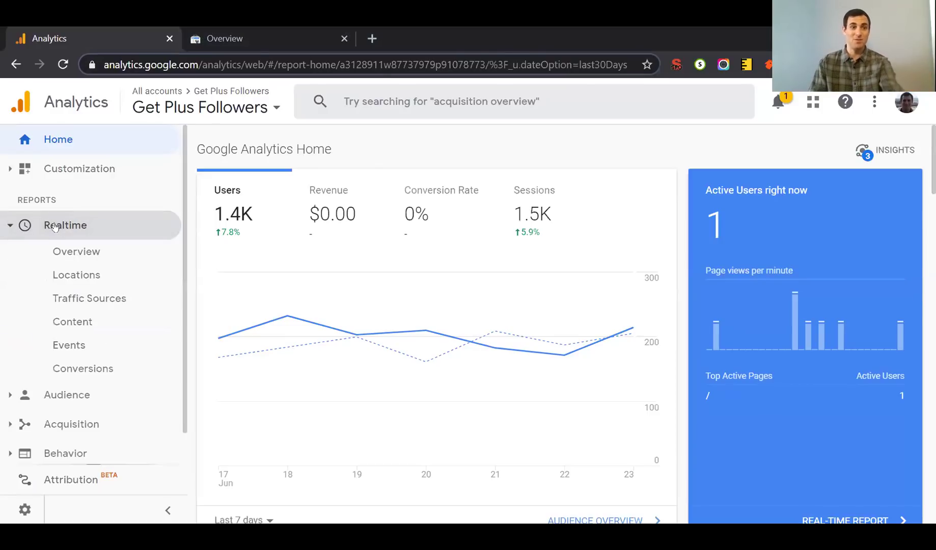
pyautogui.click(88, 263)
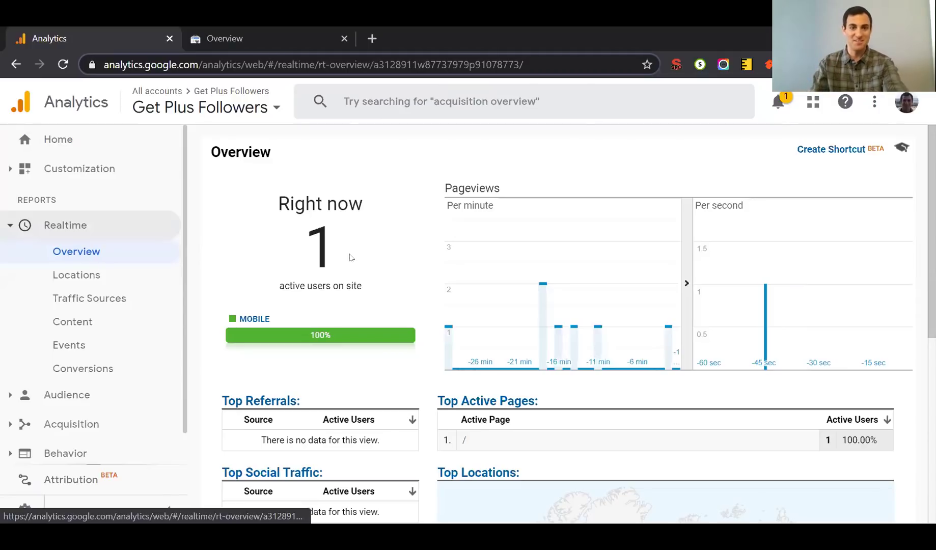
pyautogui.scroll(-1, 350, 257)
pyautogui.scroll(-3, 349, 257)
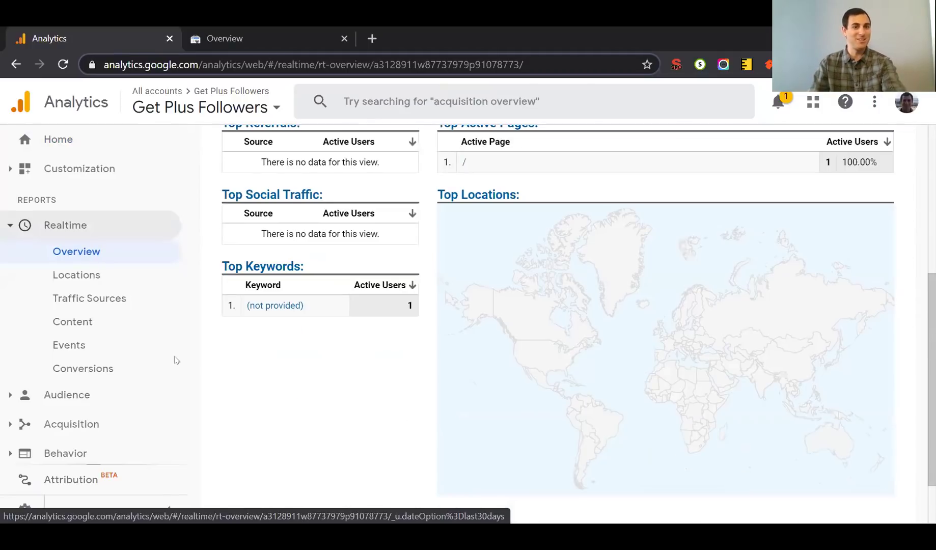
pyautogui.scroll(-1, 176, 357)
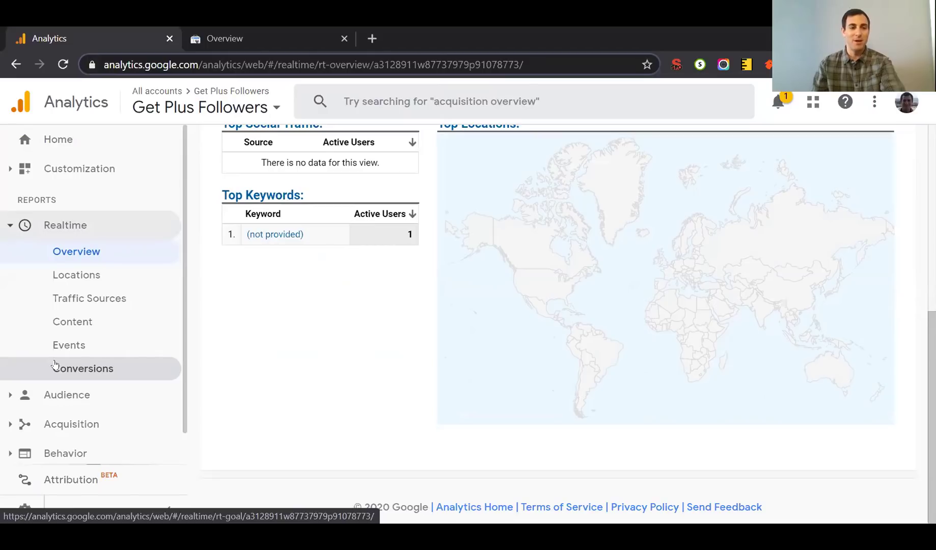
# - Open the Source/Medium report for all acquisition traffic
pyautogui.scroll(-1, 90, 391)
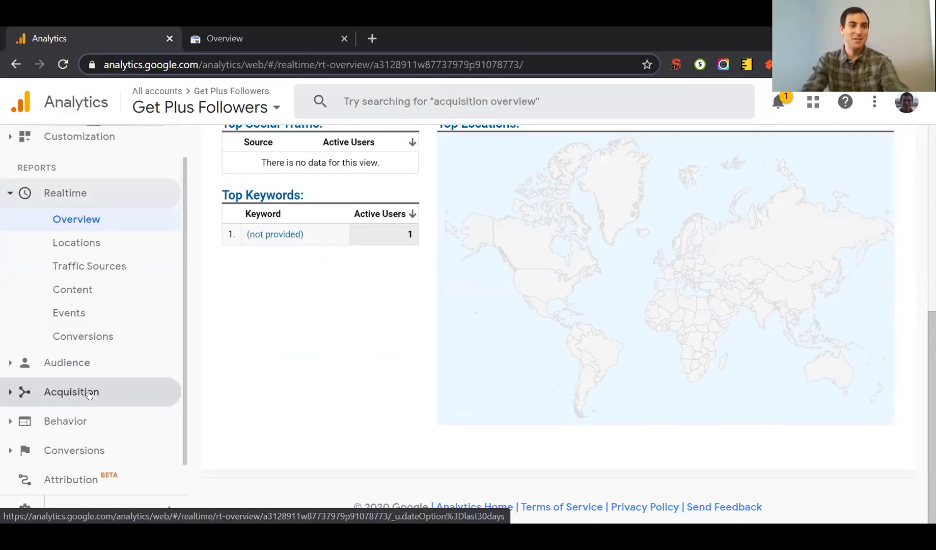
pyautogui.click(90, 392)
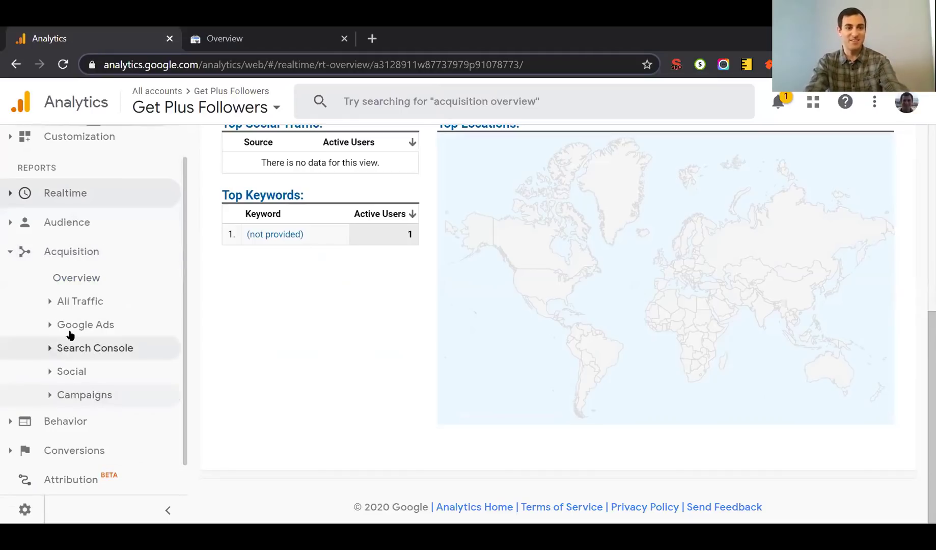
pyautogui.click(85, 306)
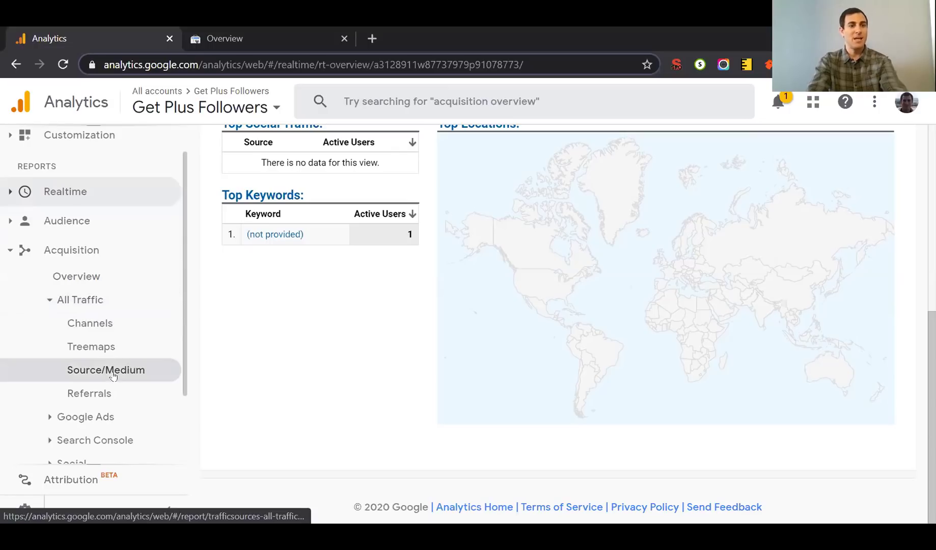
pyautogui.click(113, 376)
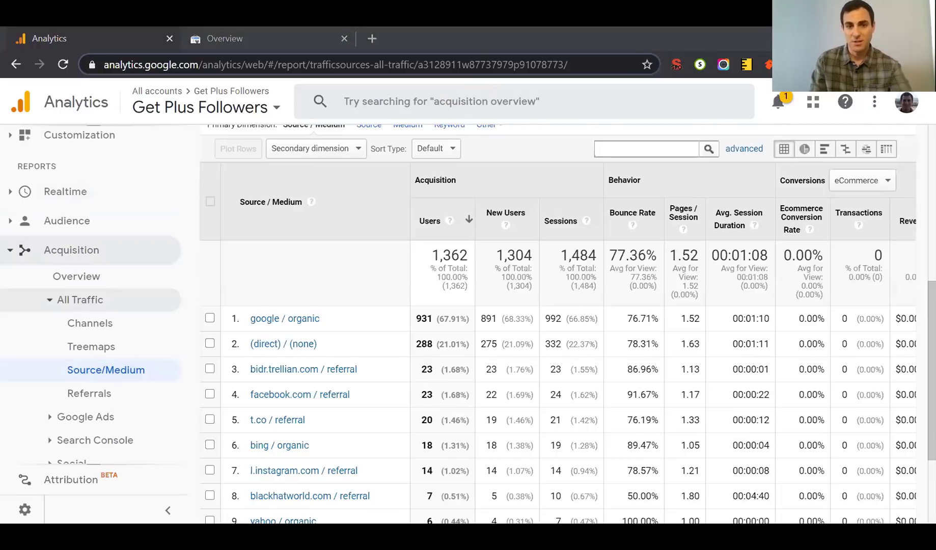
# - Examine the user counts and shares for the google / organic, direct, bing / organic and yahoo / organic sources
pyautogui.doubleClick(423, 319)
pyautogui.doubleClick(423, 343)
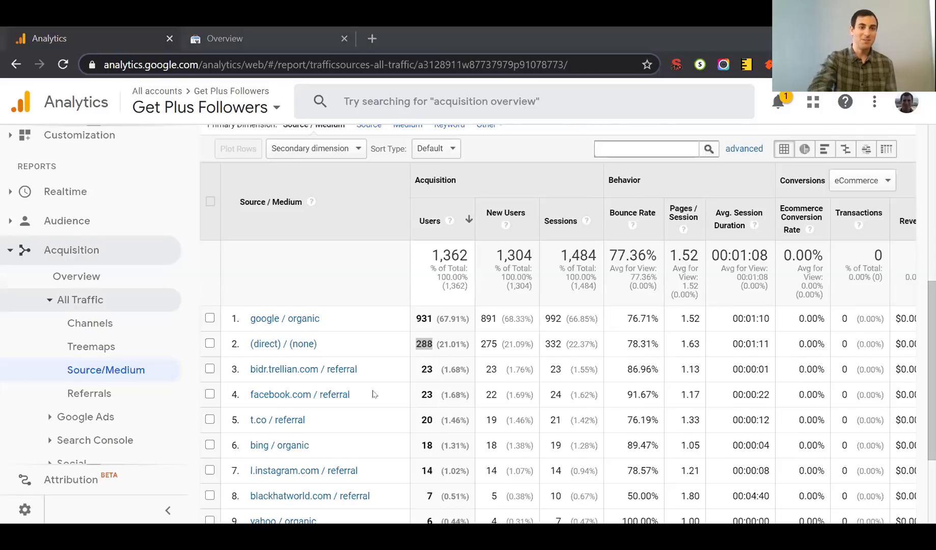
pyautogui.scroll(-2, 376, 396)
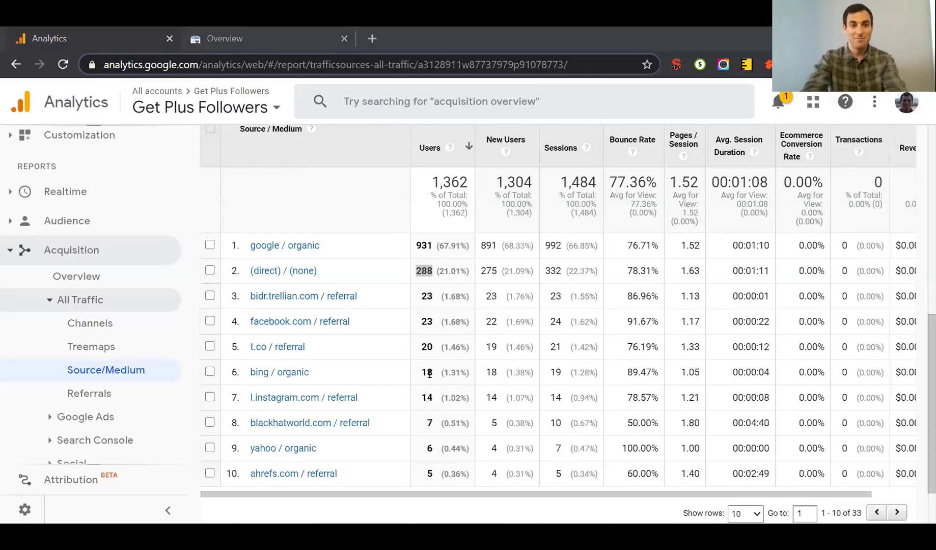
pyautogui.doubleClick(428, 372)
pyautogui.doubleClick(447, 375)
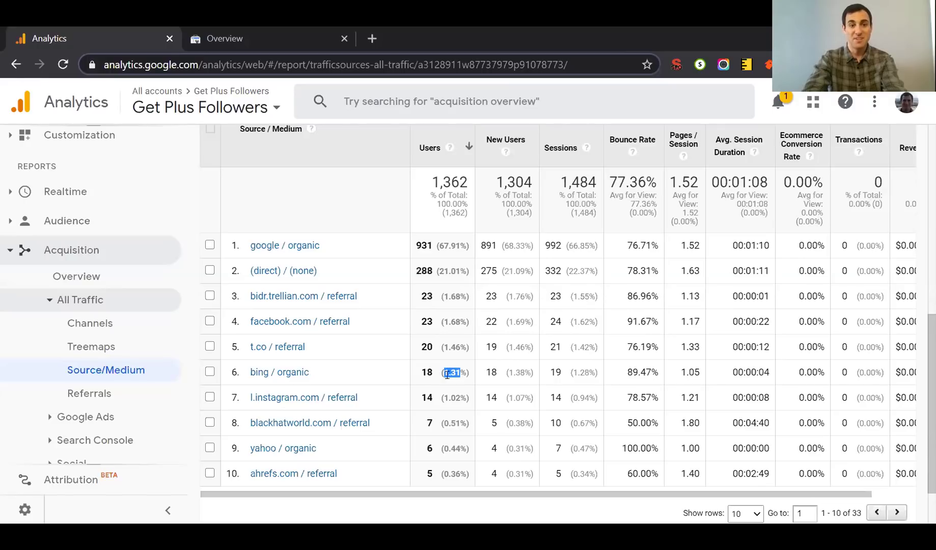
pyautogui.doubleClick(446, 447)
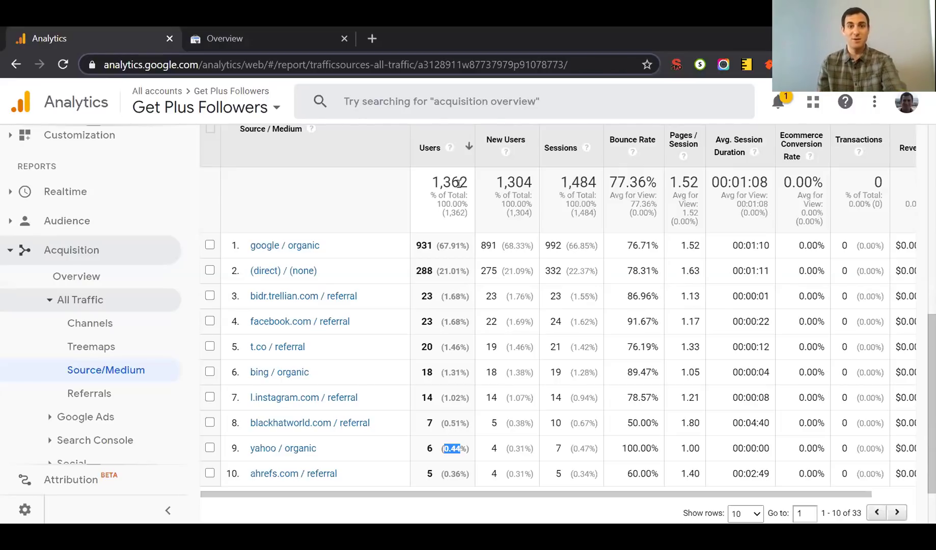
pyautogui.hotkey('alt', 'Tab')
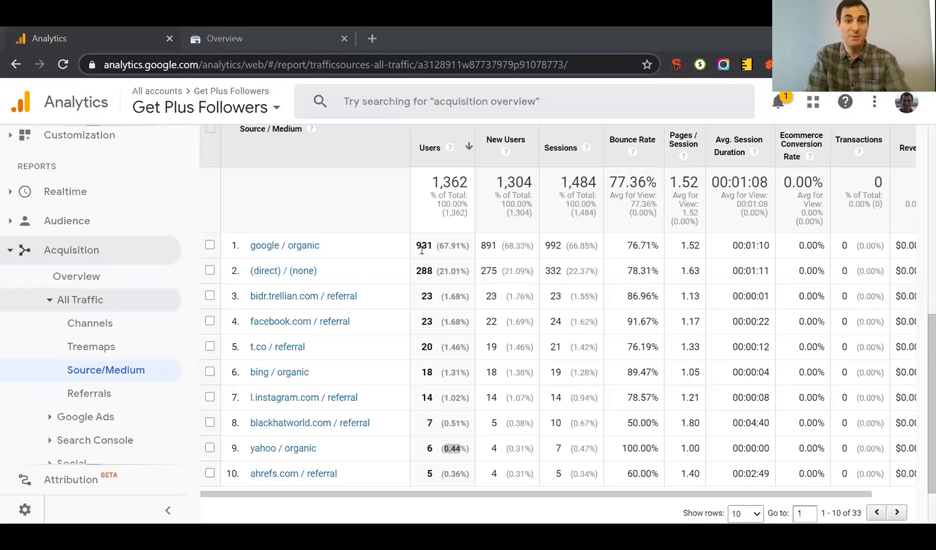
# - Set the report's date range to Jun 1, 2020 - Jun 24, 2020
pyautogui.scroll(7, 421, 250)
pyautogui.scroll(-6, 422, 249)
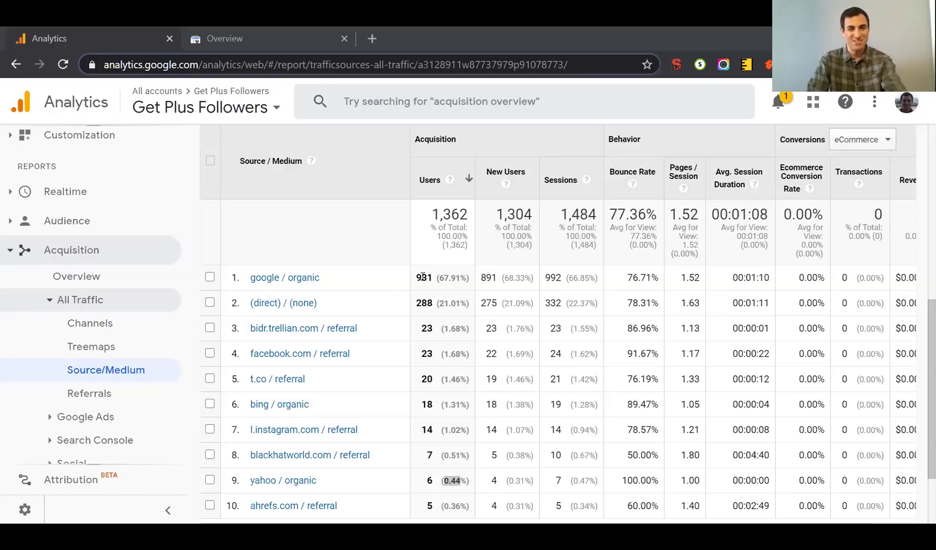
pyautogui.scroll(8, 423, 276)
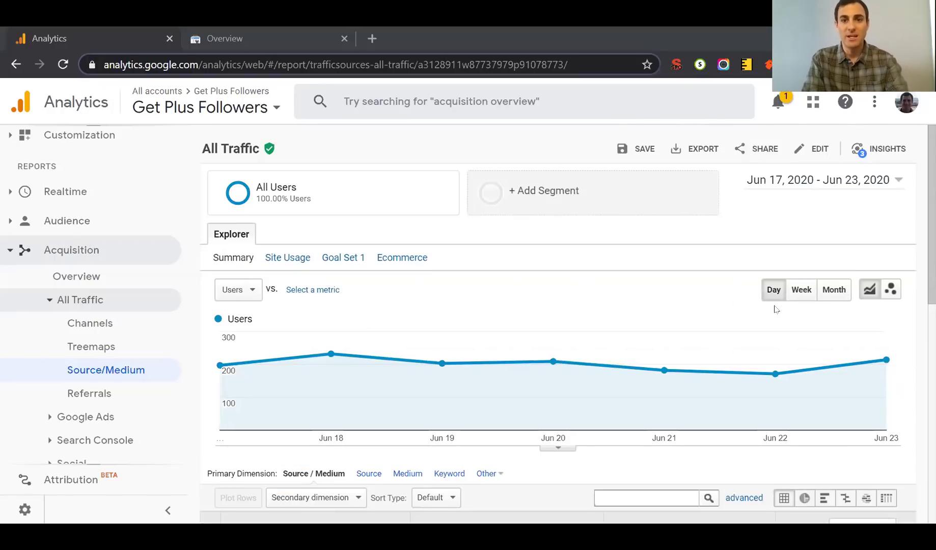
pyautogui.click(827, 188)
pyautogui.click(828, 188)
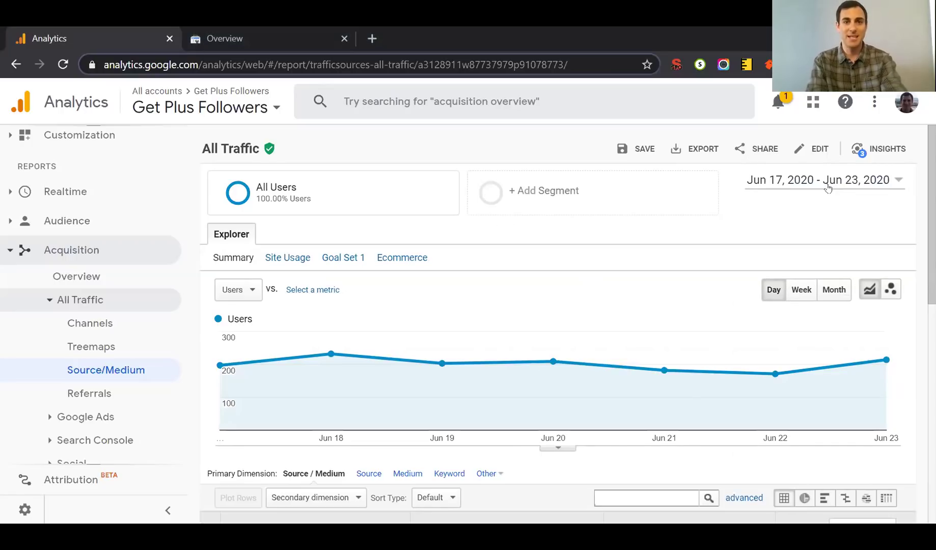
pyautogui.click(827, 188)
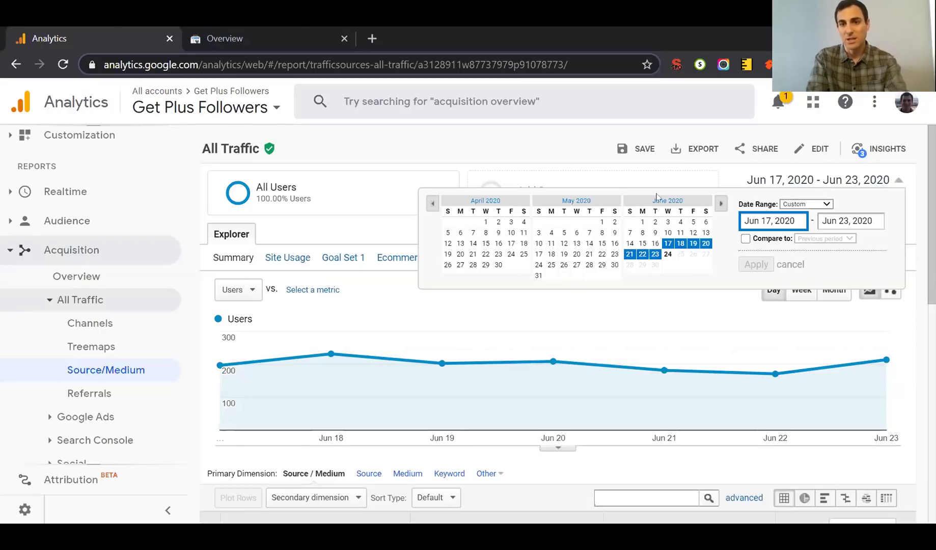
pyautogui.click(660, 201)
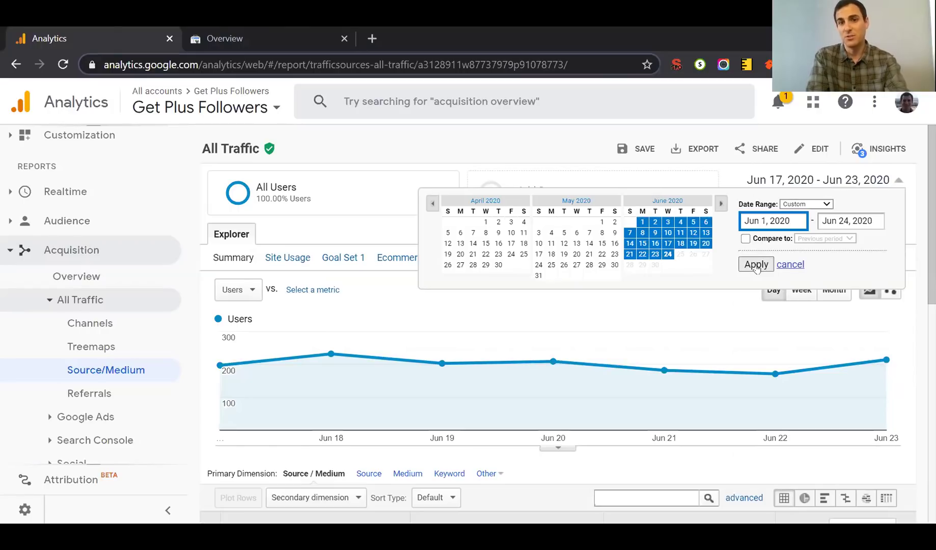
pyautogui.click(755, 265)
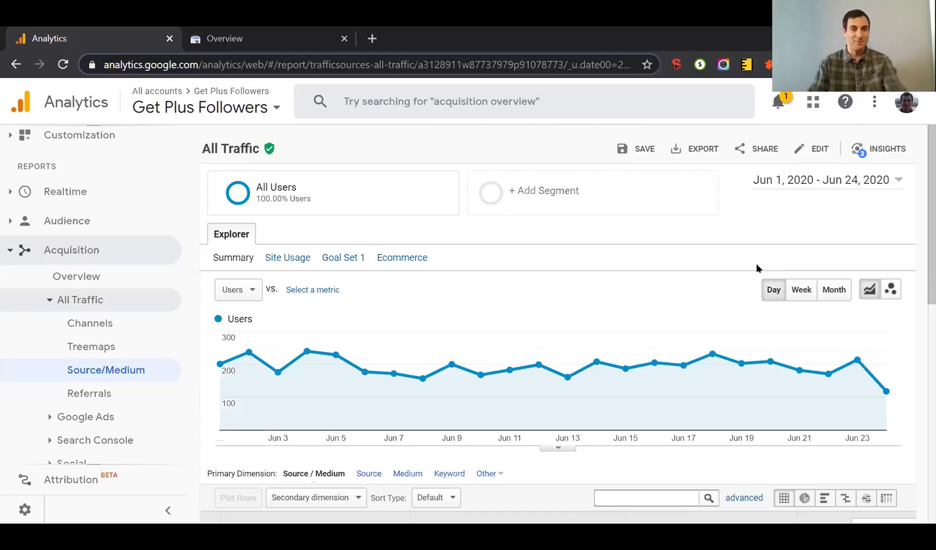
# - Examine the total users, the google / organic users and the total new users for the selected period
pyautogui.moveTo(561, 339)
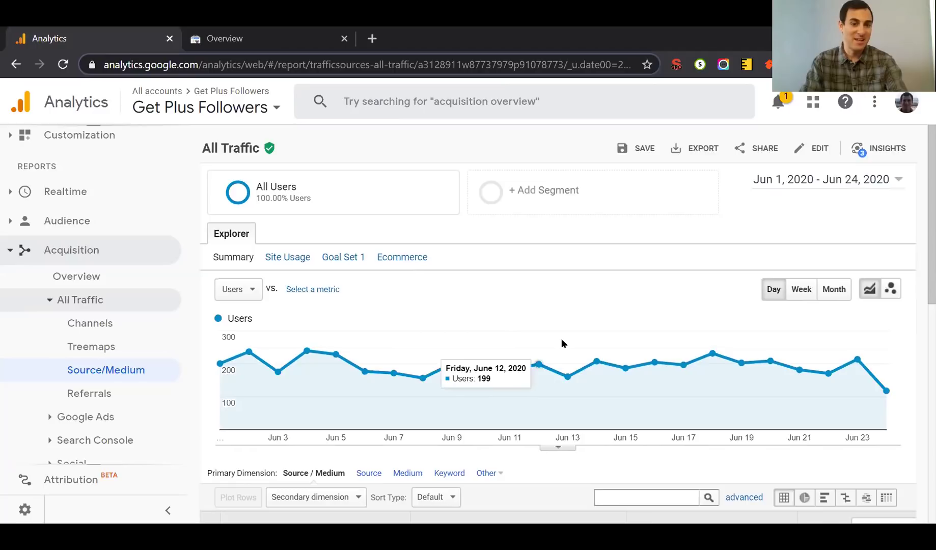
pyautogui.scroll(-6, 560, 338)
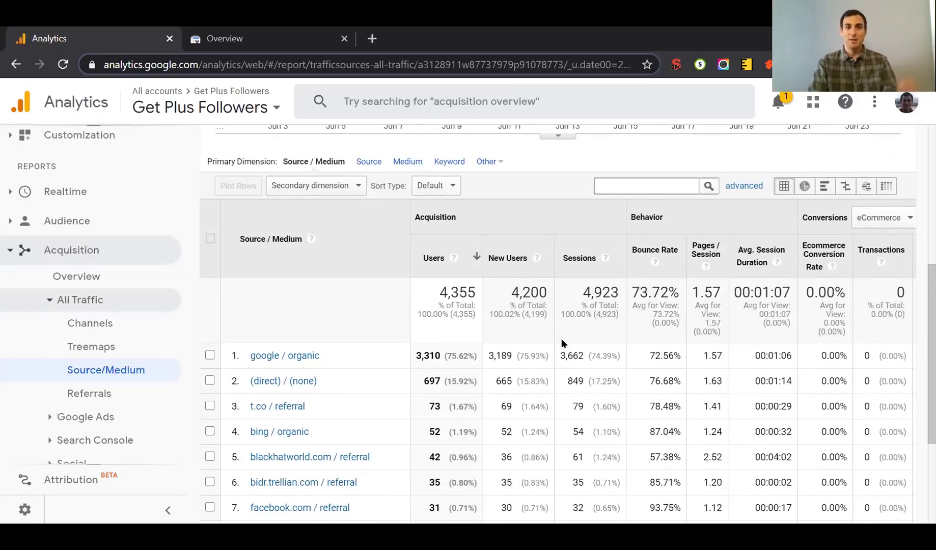
pyautogui.doubleClick(450, 290)
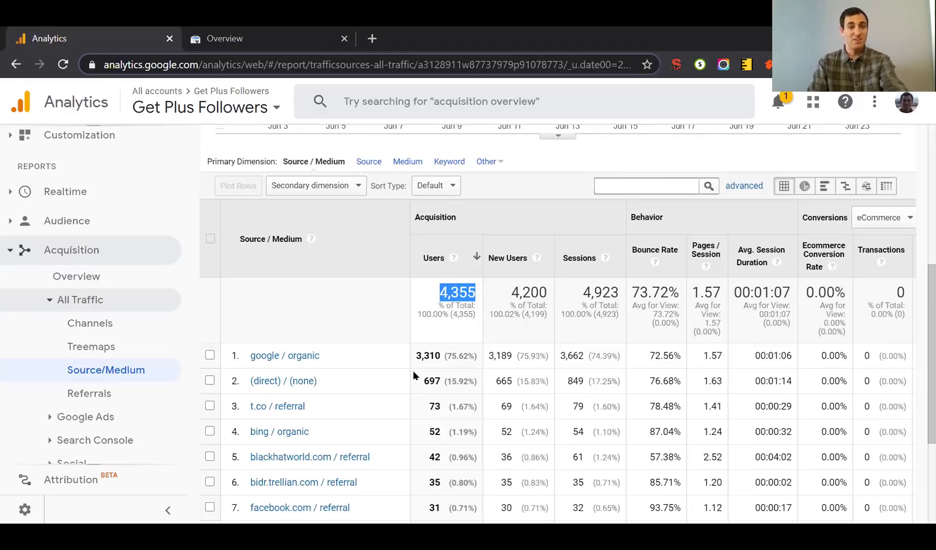
pyautogui.doubleClick(431, 356)
pyautogui.click(430, 357)
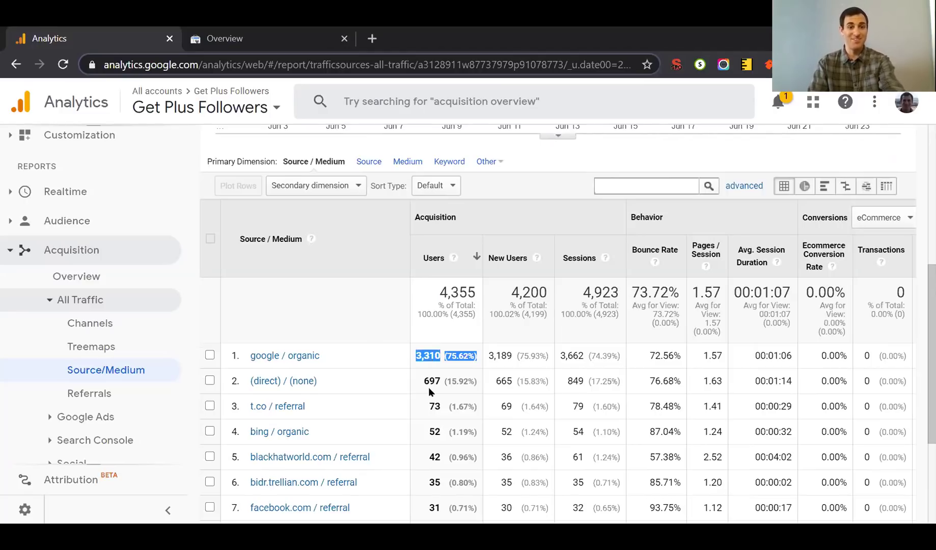
pyautogui.scroll(-1, 441, 414)
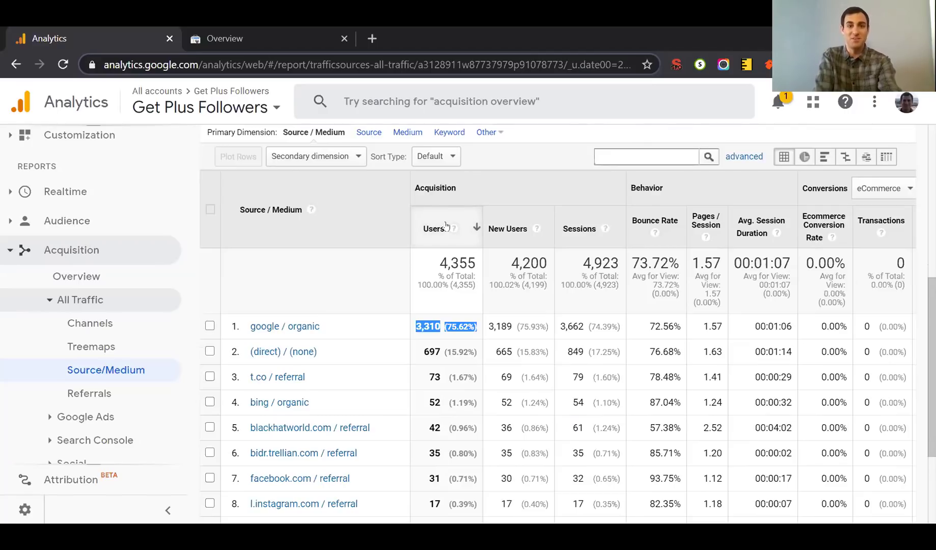
pyautogui.doubleClick(526, 262)
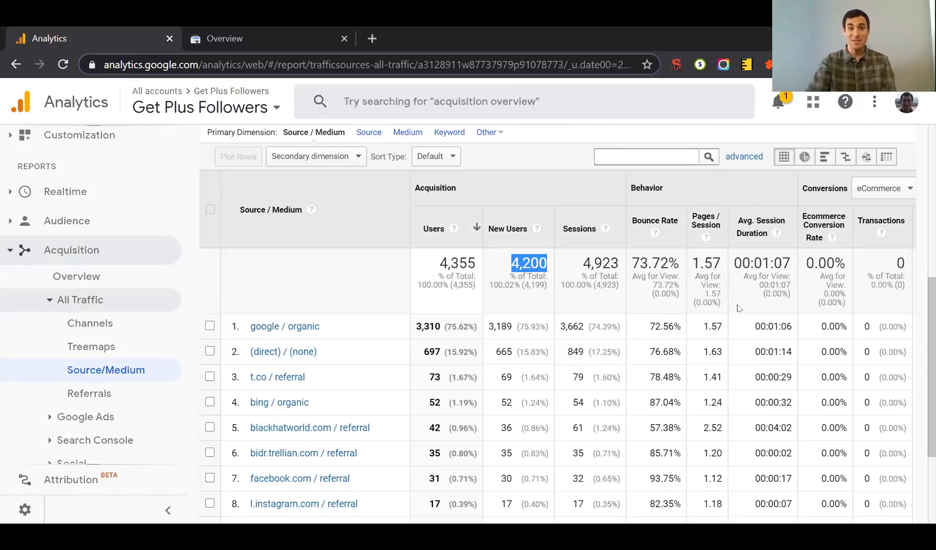
# - Examine the overall bounce rate, and compare the facebook.com / referral row's bounce rate, pages per session and average session duration
pyautogui.tripleClick(668, 260)
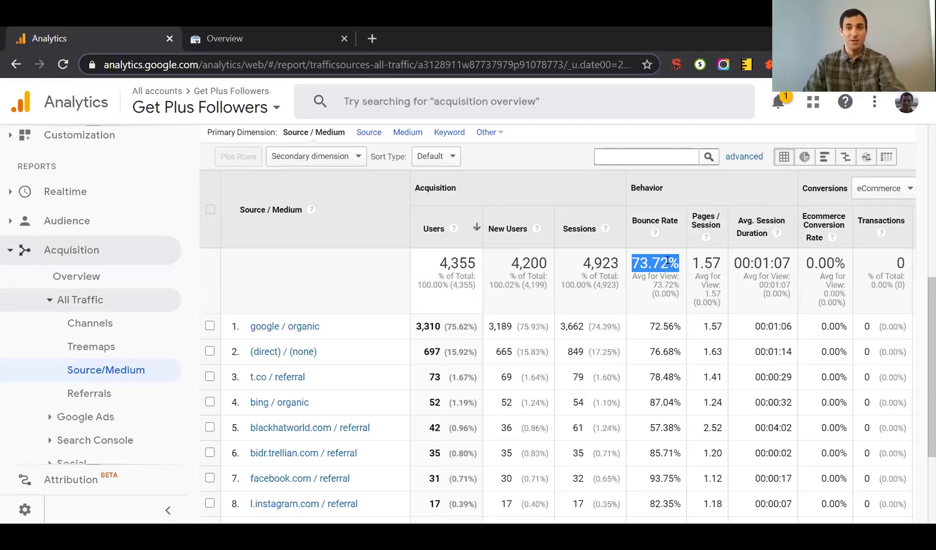
pyautogui.scroll(-2, 655, 373)
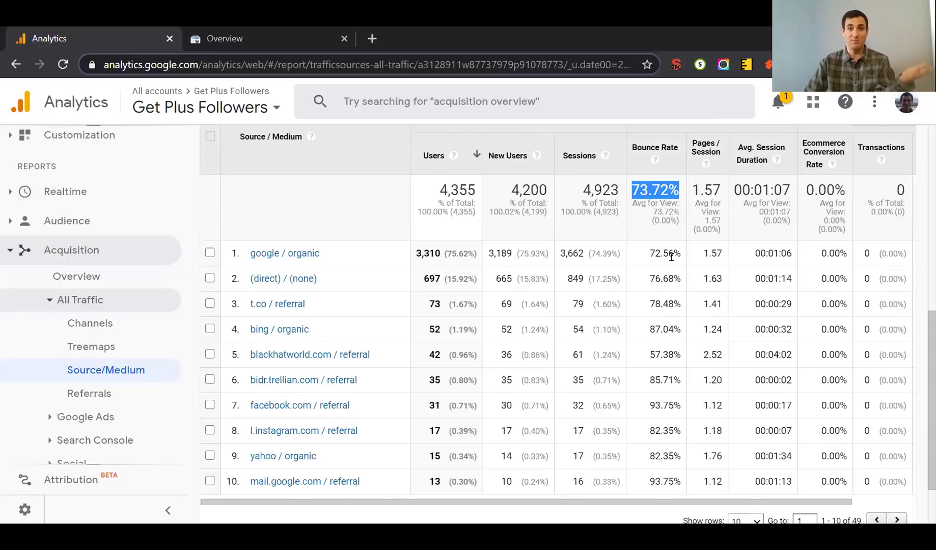
pyautogui.tripleClick(659, 407)
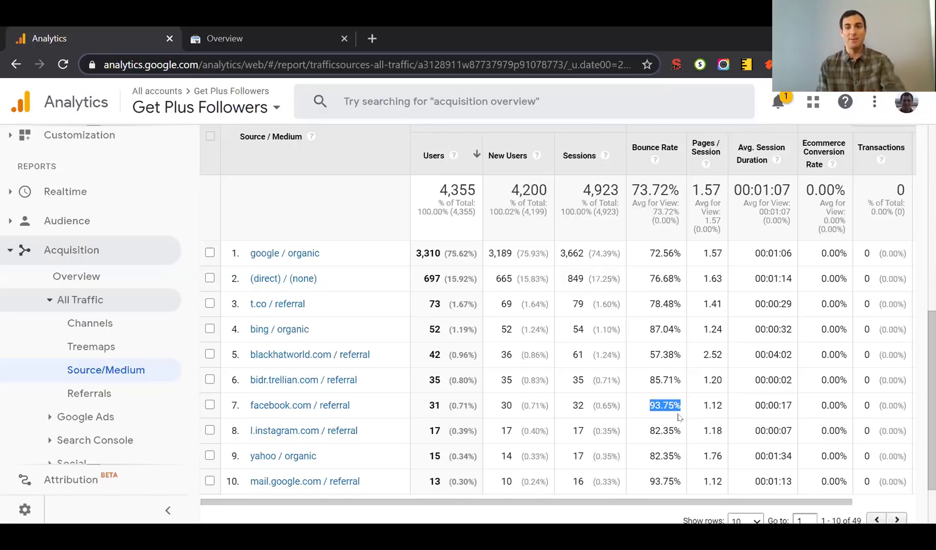
pyautogui.doubleClick(713, 405)
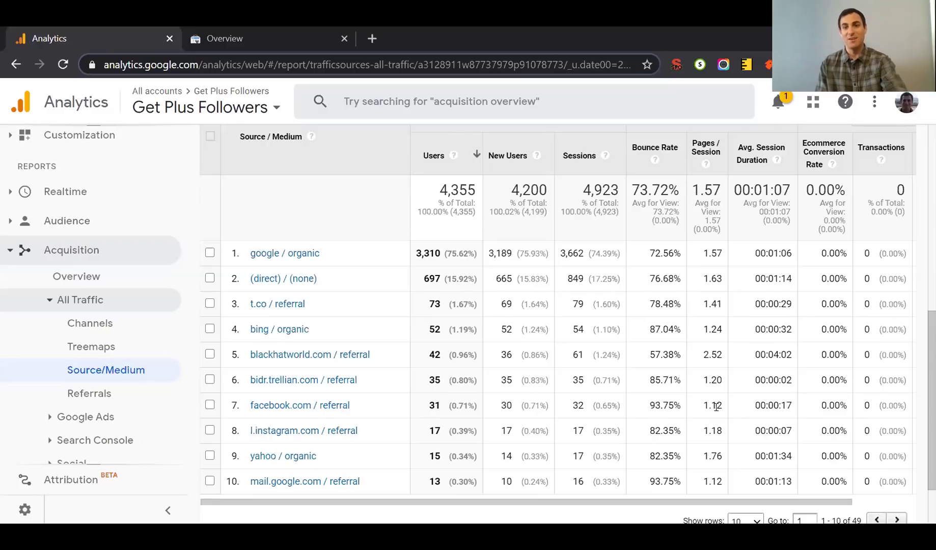
pyautogui.doubleClick(763, 405)
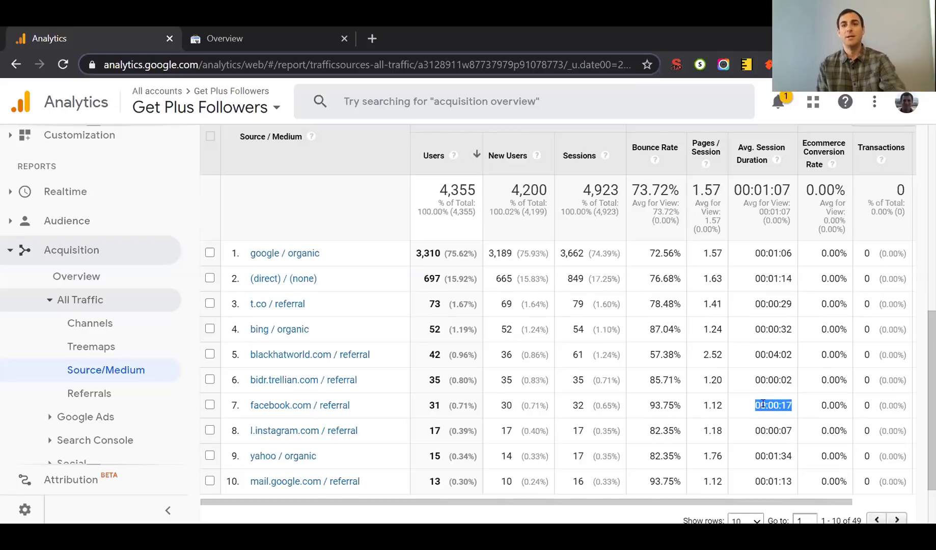
# - Switch the conversion columns from eCommerce to All Goals and check the goal completions for google / organic
pyautogui.scroll(4, 762, 403)
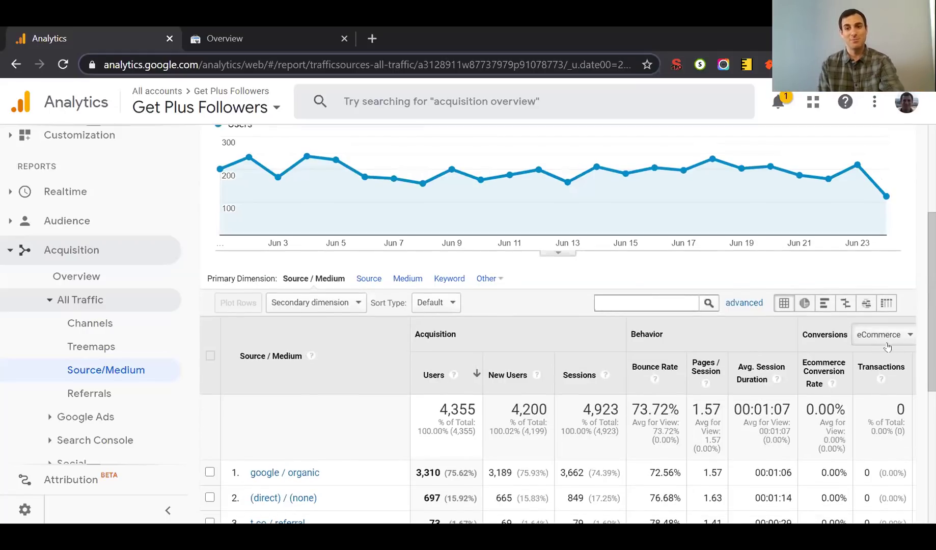
pyautogui.click(888, 345)
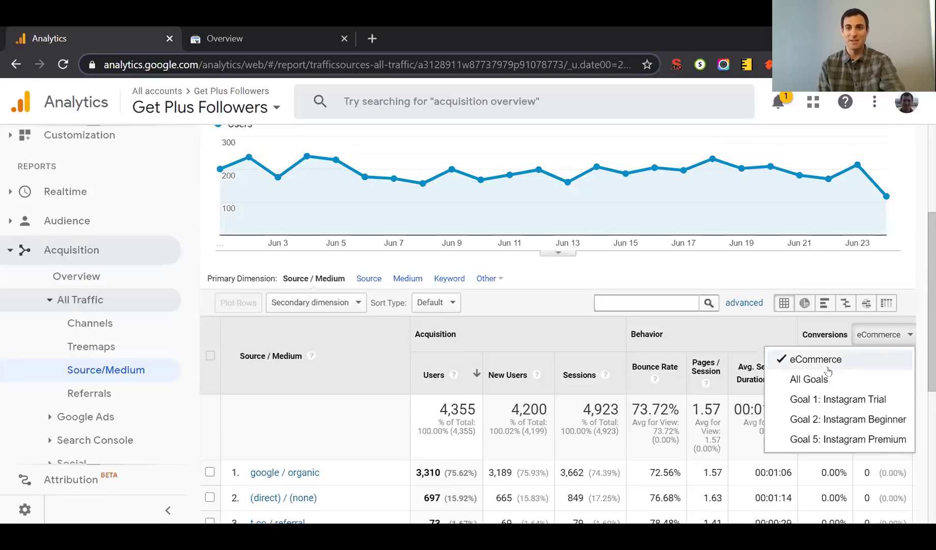
pyautogui.click(812, 380)
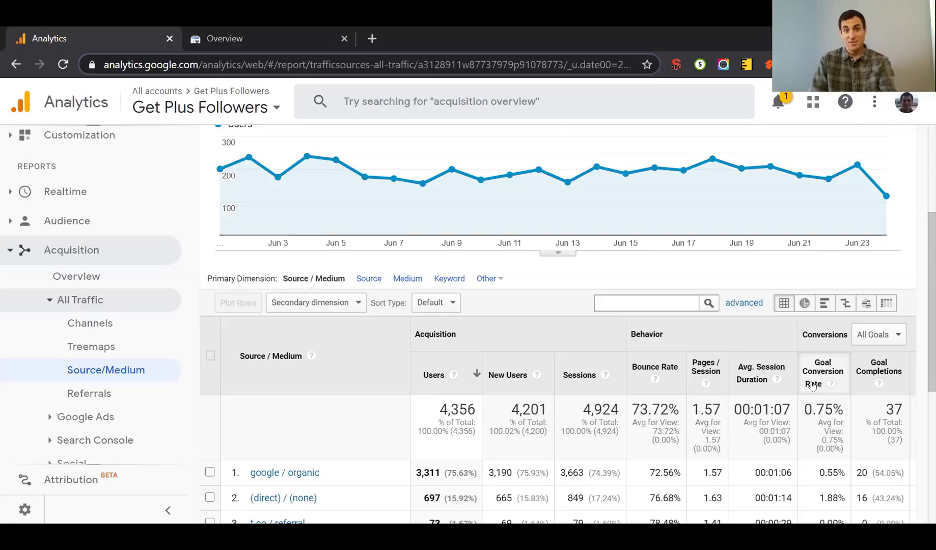
pyautogui.scroll(-3, 813, 386)
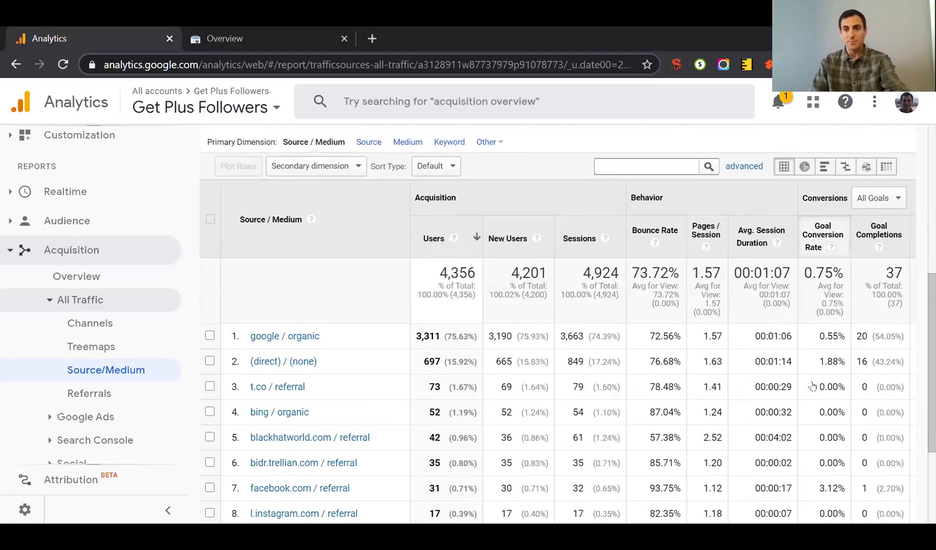
pyautogui.doubleClick(861, 335)
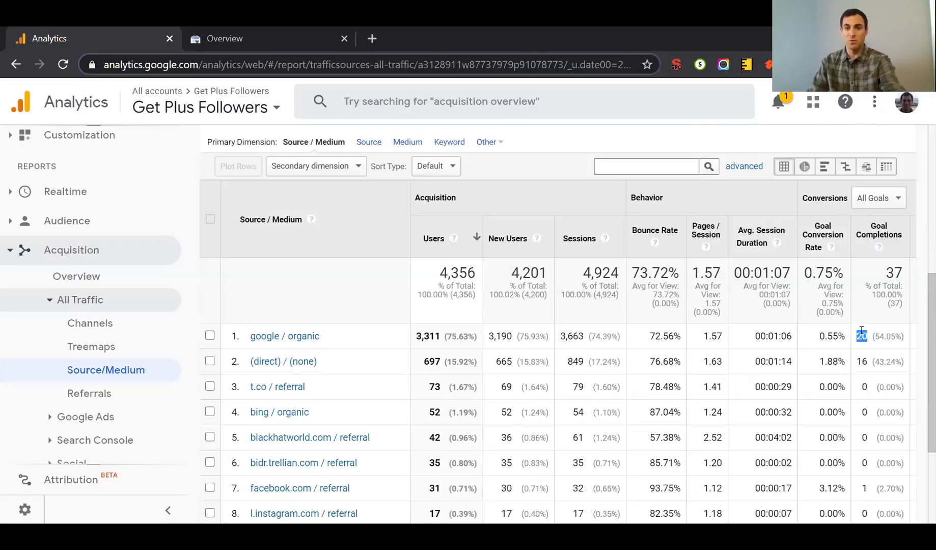
# - Check the goal completions for (direct) / (none) and facebook.com / referral, and sort the table by Goal Completions in descending order
pyautogui.doubleClick(860, 362)
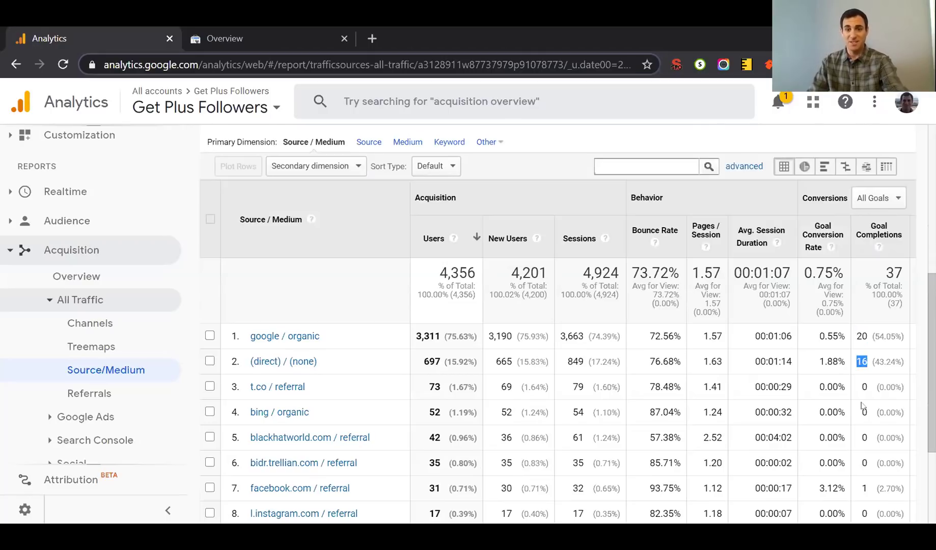
pyautogui.doubleClick(864, 490)
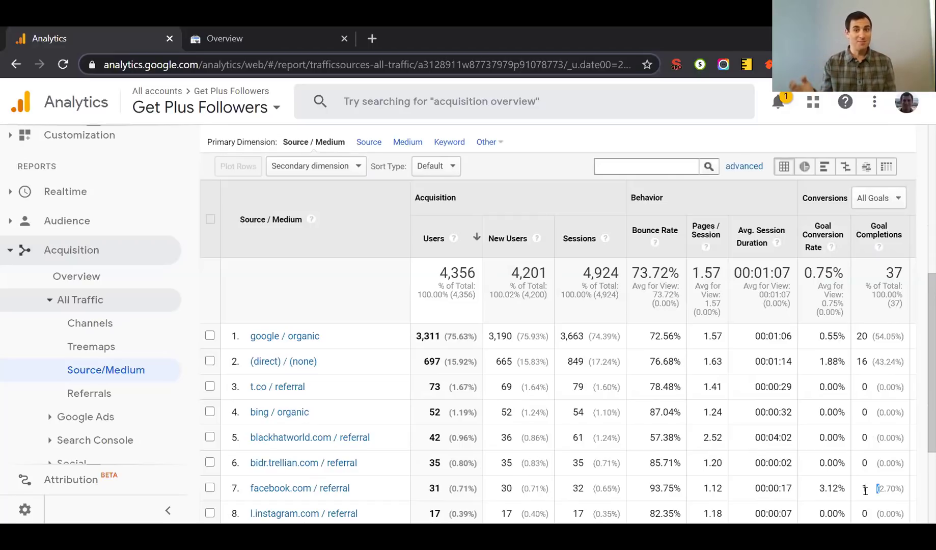
pyautogui.scroll(-3, 865, 489)
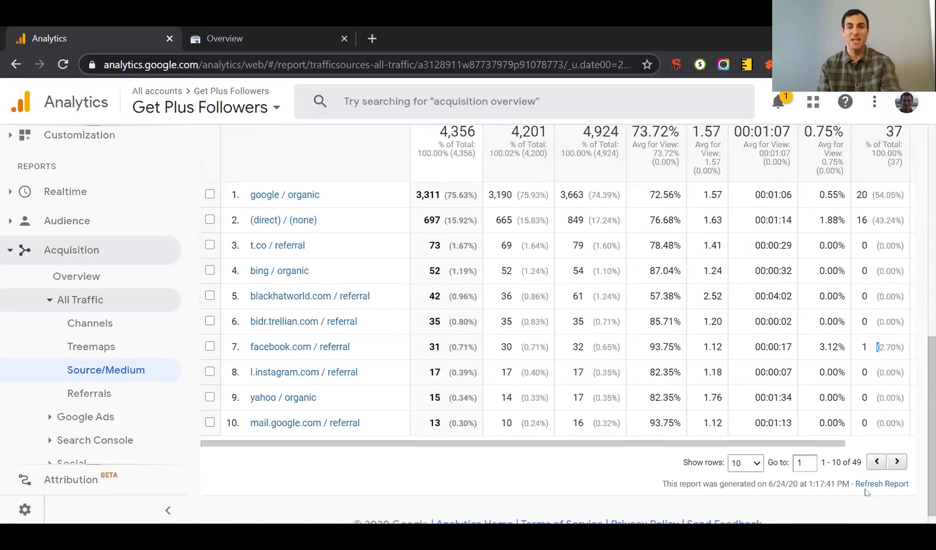
pyautogui.scroll(1, 865, 489)
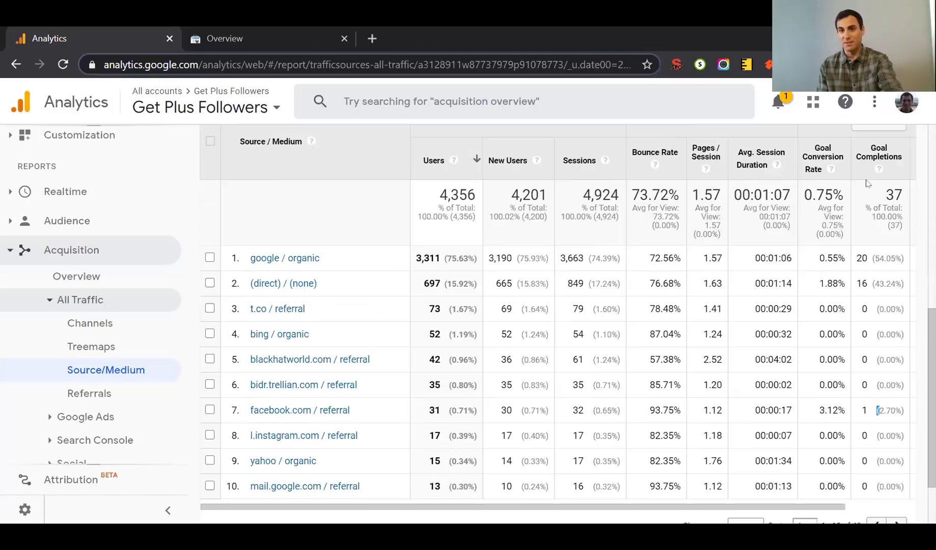
pyautogui.click(865, 168)
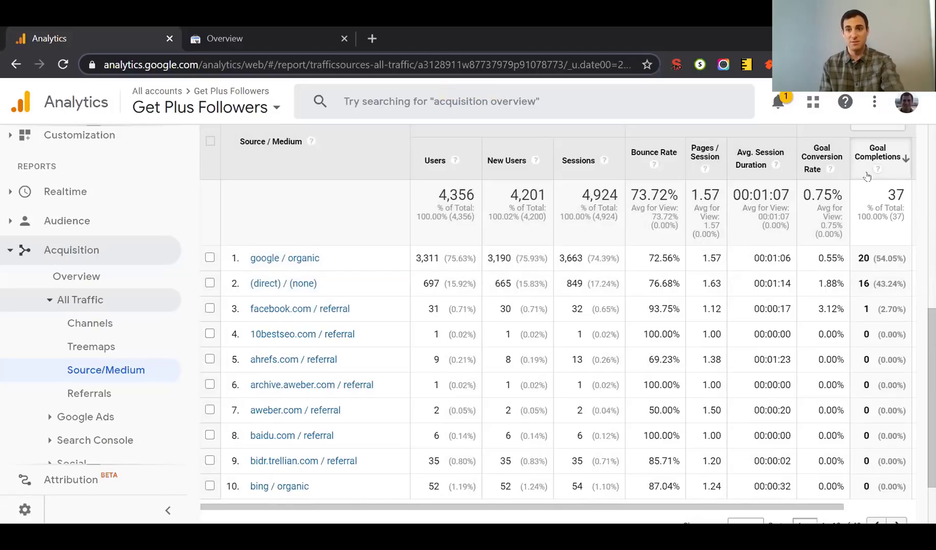
# - Extend the report's date range to start on Jun 1, 2019, keeping Jun 24, 2020 as the end date
pyautogui.scroll(8, 867, 173)
pyautogui.click(866, 179)
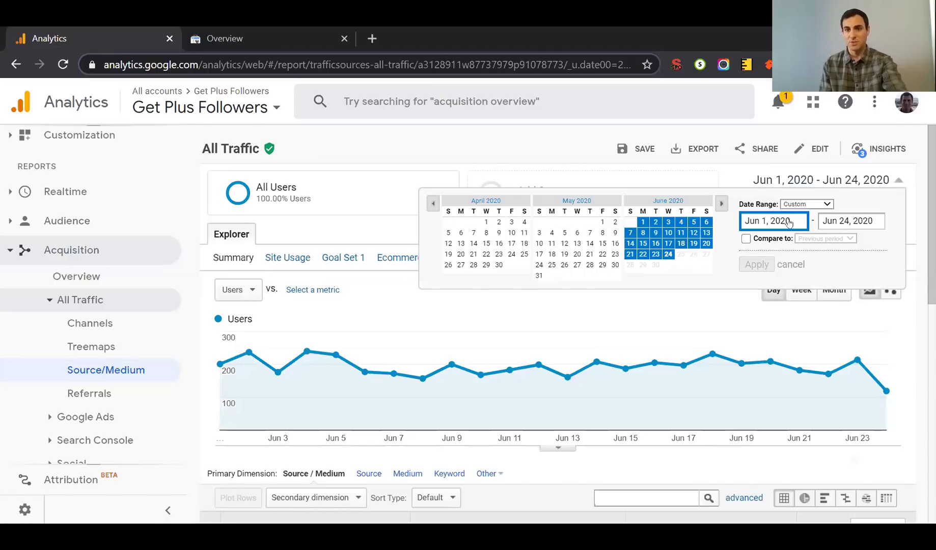
pyautogui.moveTo(787, 222); pyautogui.dragTo(791, 222)
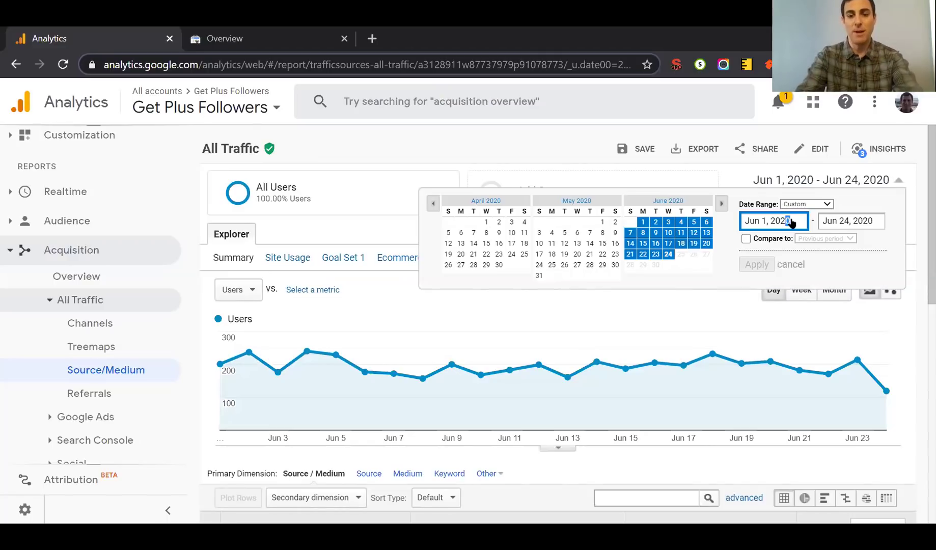
pyautogui.press('BackSpace')
pyautogui.press('BackSpace')
pyautogui.write('19')
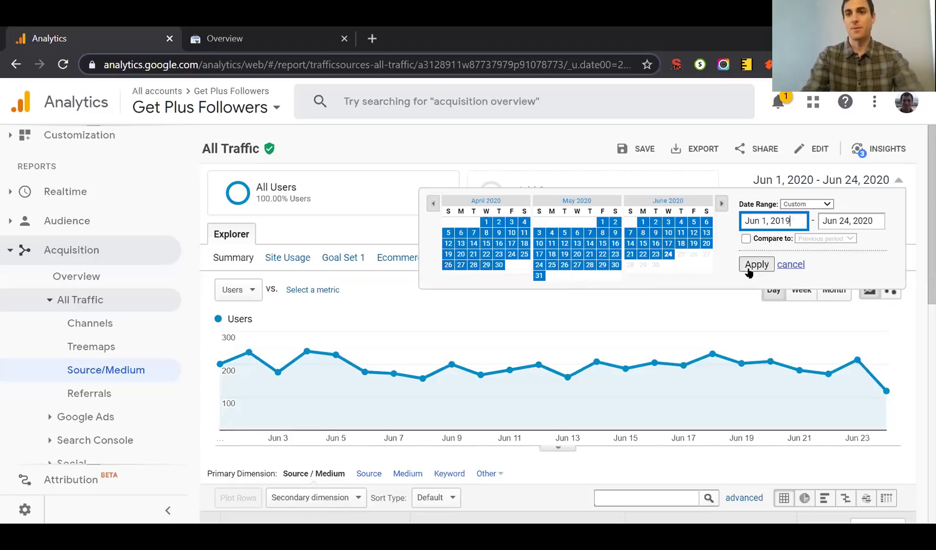
pyautogui.click(755, 265)
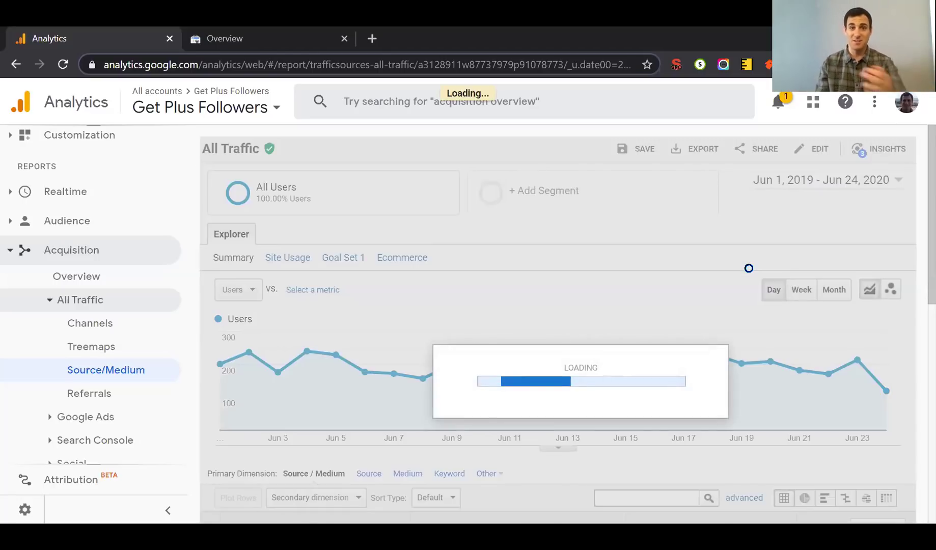
# - Examine the goal completions by source for the longer period, including bing / organic and duckduckgo / organic
pyautogui.scroll(-8, 748, 272)
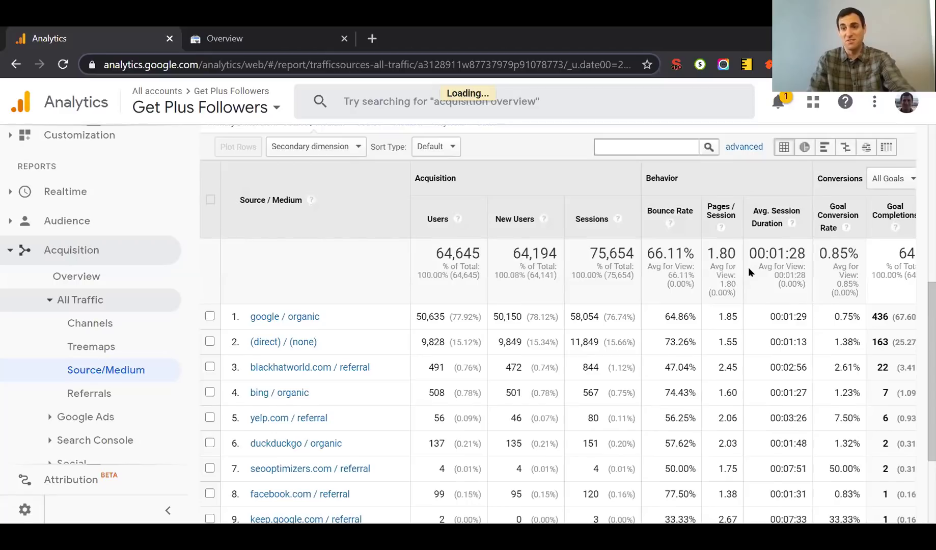
pyautogui.scroll(-1, 920, 286)
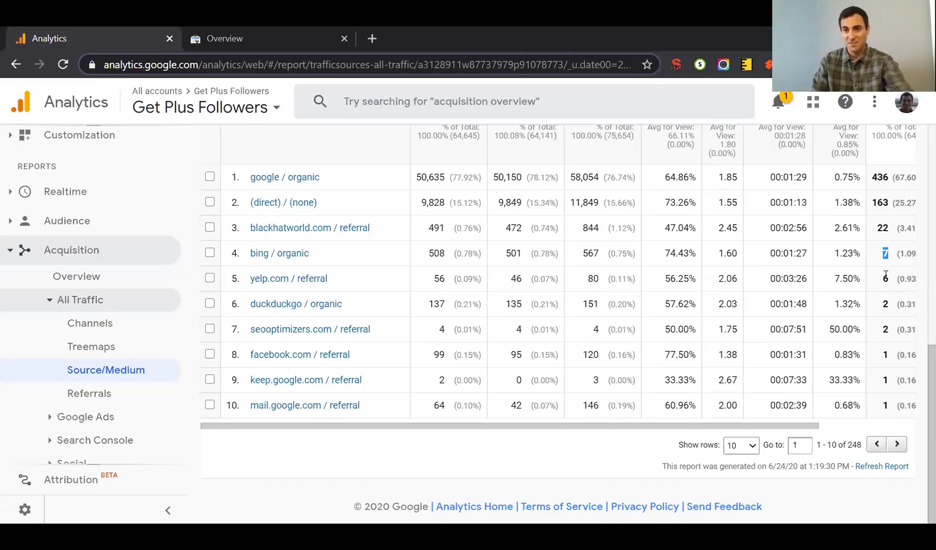
pyautogui.doubleClick(885, 304)
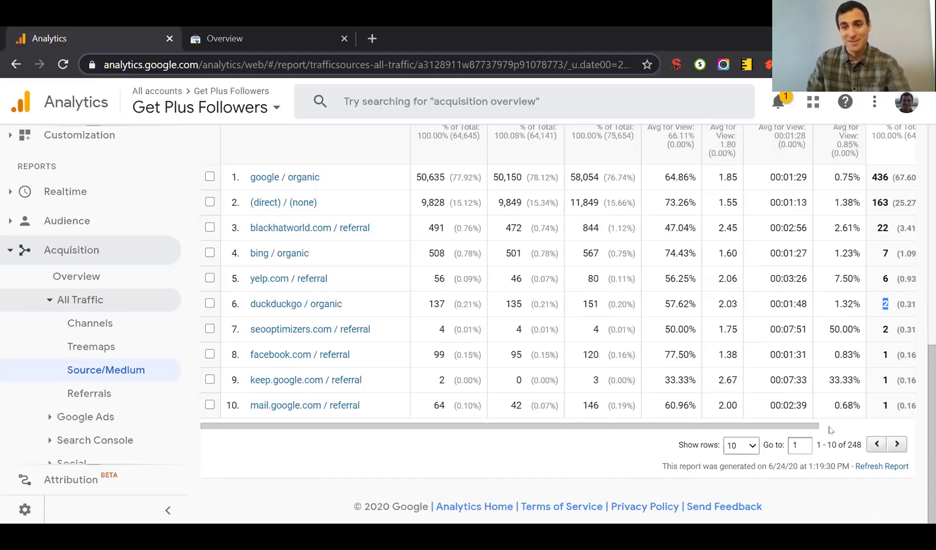
pyautogui.scroll(10, 790, 446)
pyautogui.scroll(-10, 789, 446)
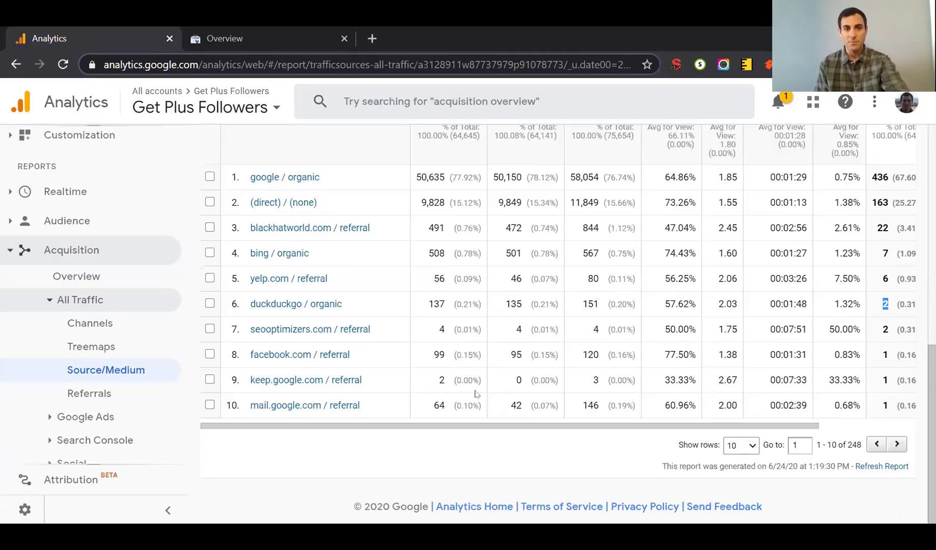
pyautogui.scroll(3, 476, 393)
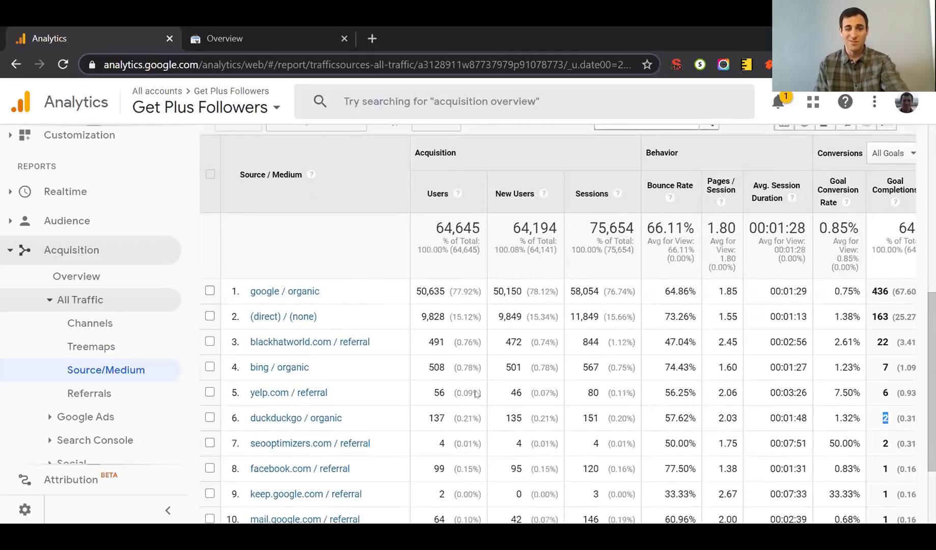
# - Check the bounce rate of facebook.com / referral and open the detailed report for that source
pyautogui.scroll(-1, 477, 394)
pyautogui.click(668, 417)
pyautogui.tripleClick(668, 417)
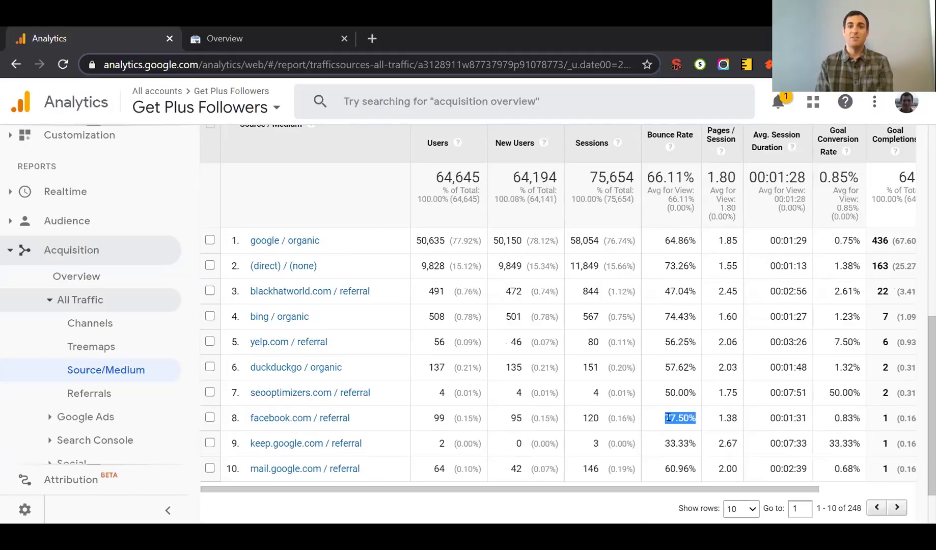
pyautogui.click(302, 426)
pyautogui.click(301, 421)
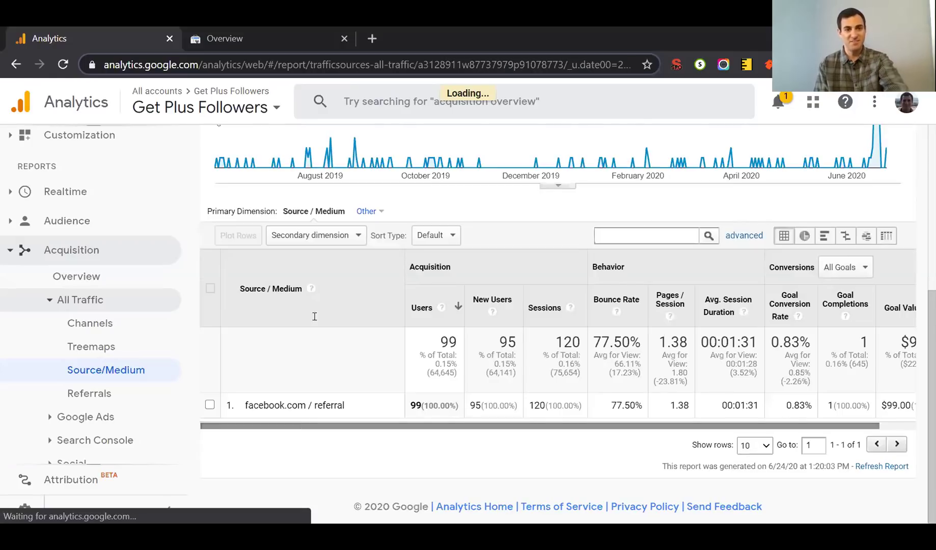
# - Add Mobile (Including Tablet) as the secondary dimension for the facebook.com / referral traffic
pyautogui.click(334, 238)
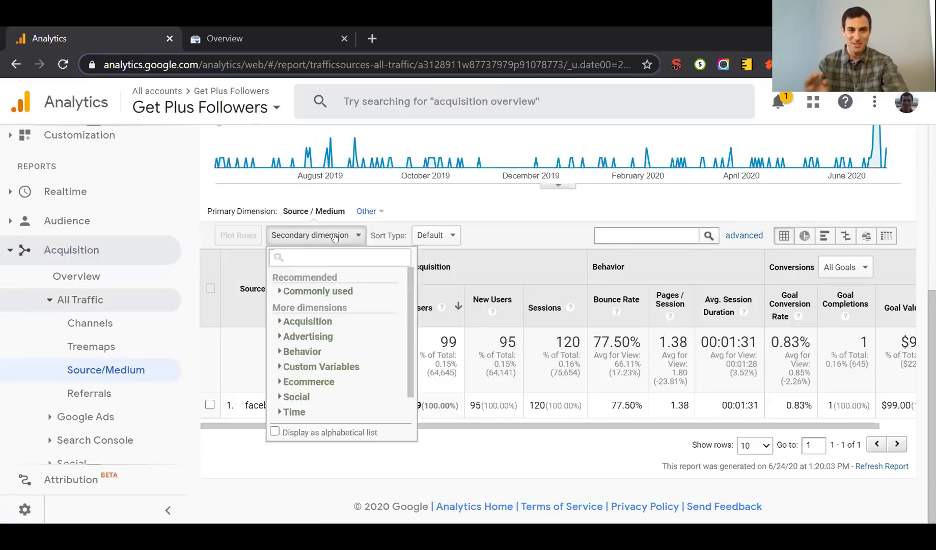
pyautogui.write('mobil')
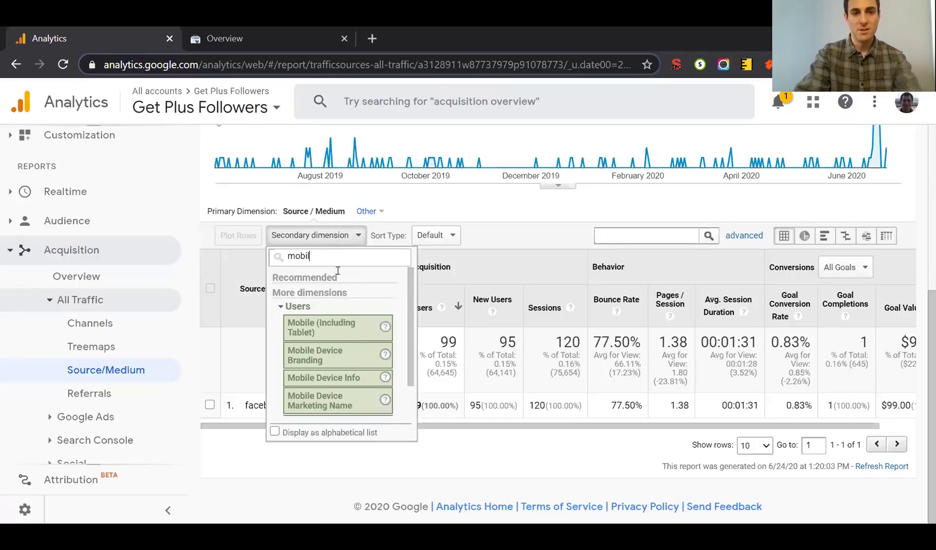
pyautogui.click(337, 321)
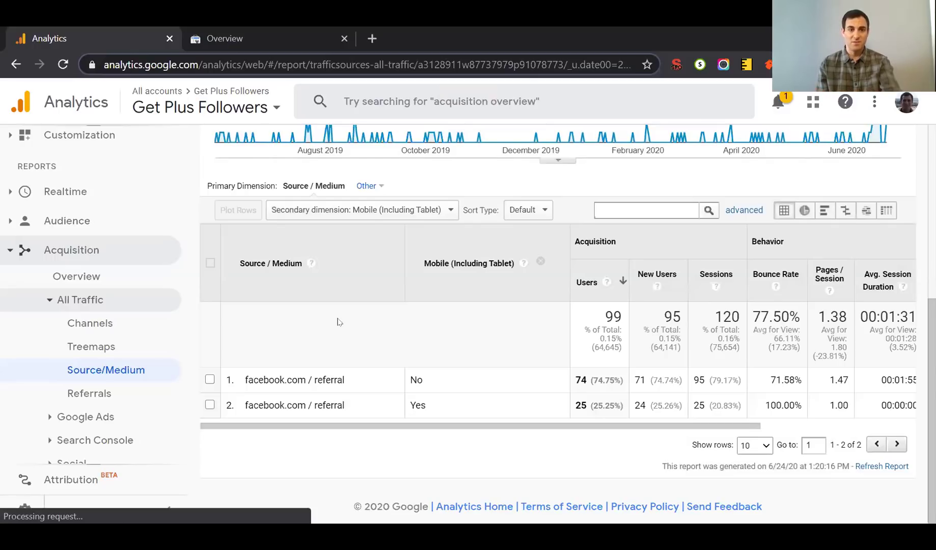
# - Compare the users and bounce rate of mobile and non-mobile visitors from facebook.com / referral
pyautogui.doubleClick(419, 407)
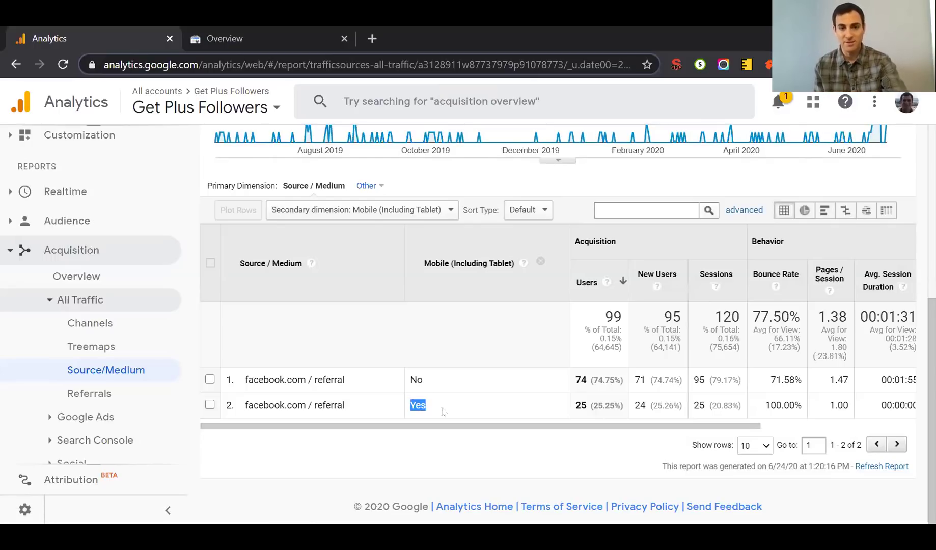
pyautogui.click(583, 405)
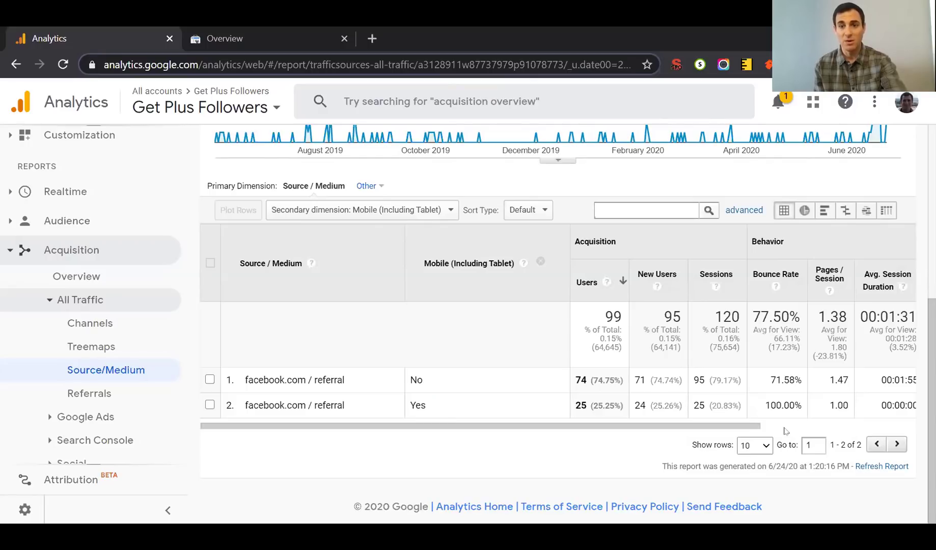
pyautogui.doubleClick(772, 406)
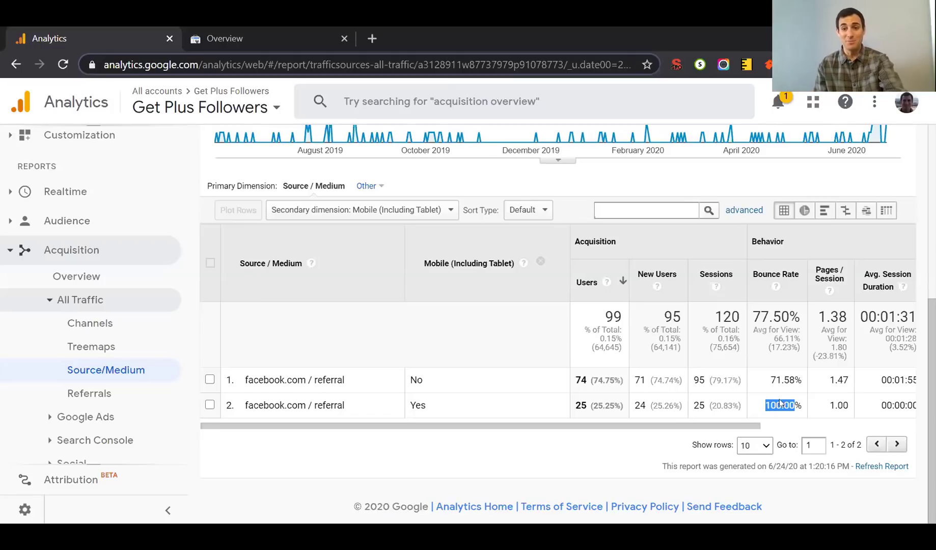
pyautogui.click(775, 378)
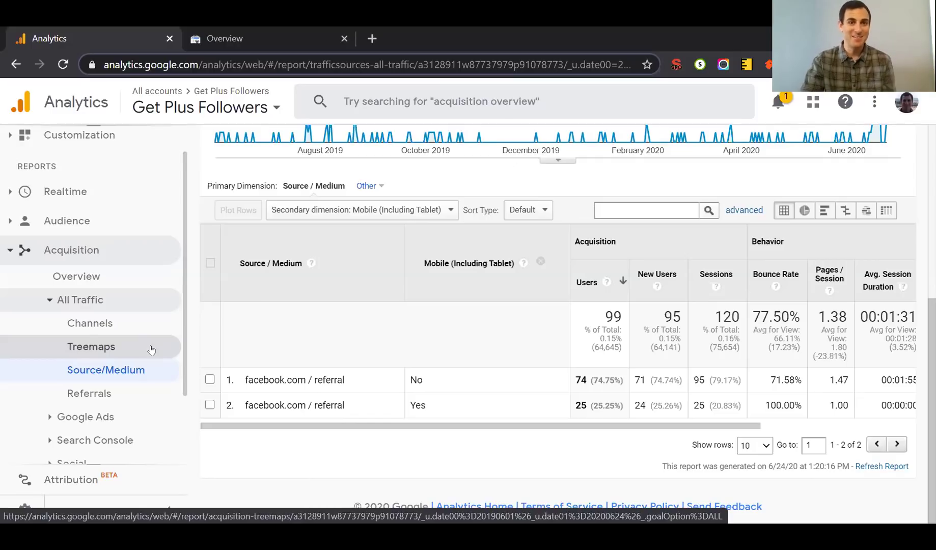
# - Open the Behavior report on site content that covers All Pages
pyautogui.scroll(-2, 66, 418)
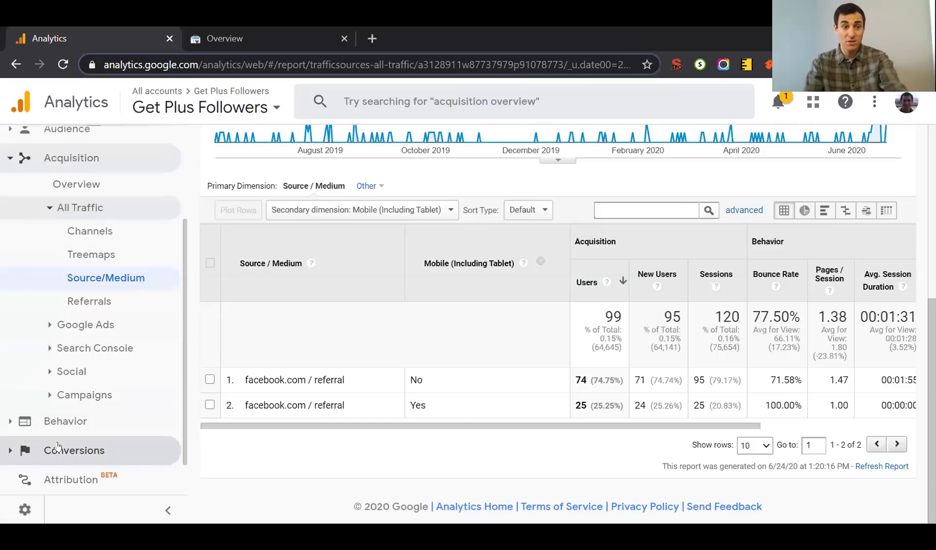
pyautogui.click(94, 419)
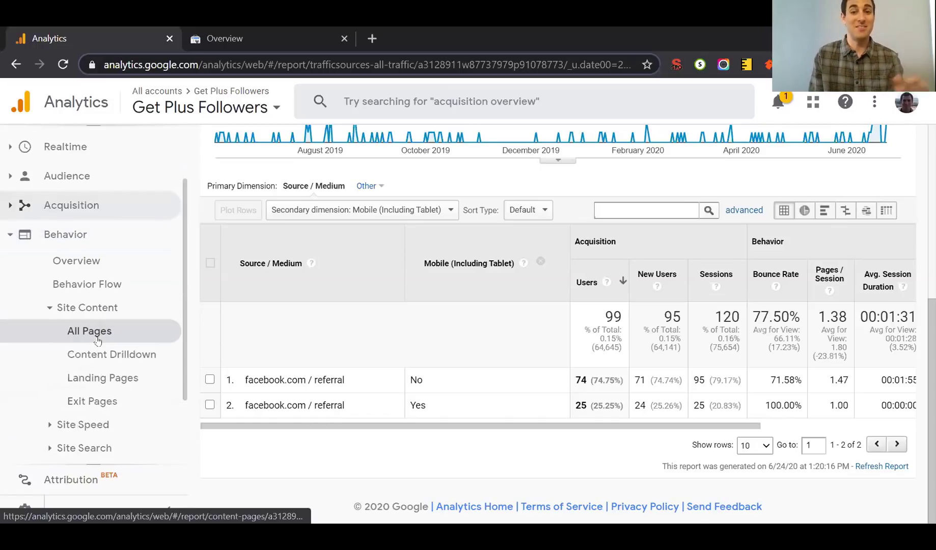
pyautogui.click(98, 340)
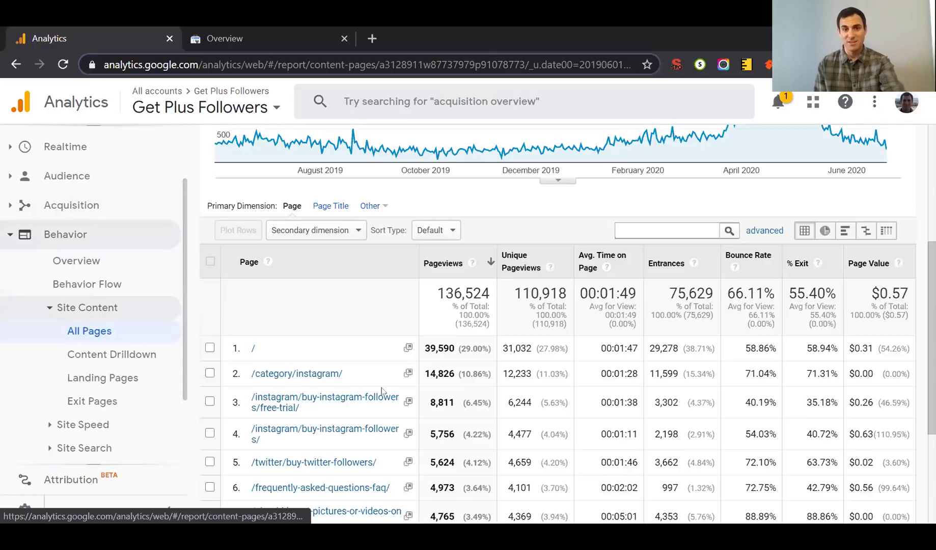
# - Examine the page metrics and the pageviews of the homepage, /category/instagram/ and /instagram/buy-instagram-followers/free-trial/
pyautogui.scroll(-3, 381, 390)
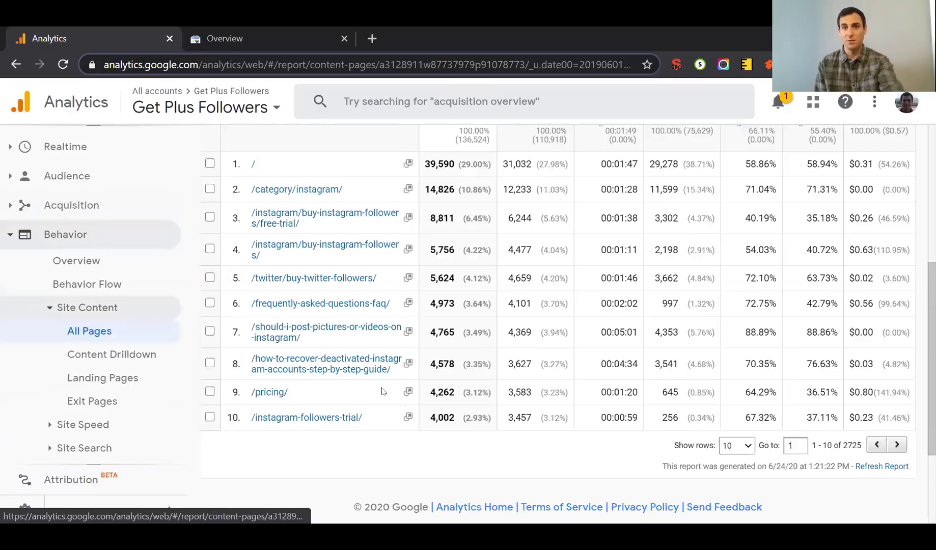
pyautogui.scroll(1, 763, 243)
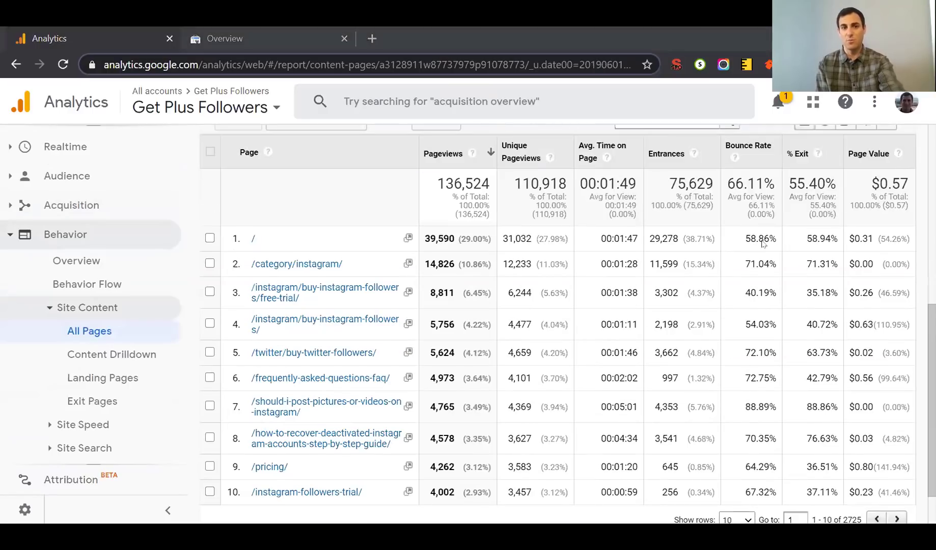
pyautogui.scroll(-1, 762, 243)
pyautogui.scroll(1, 762, 244)
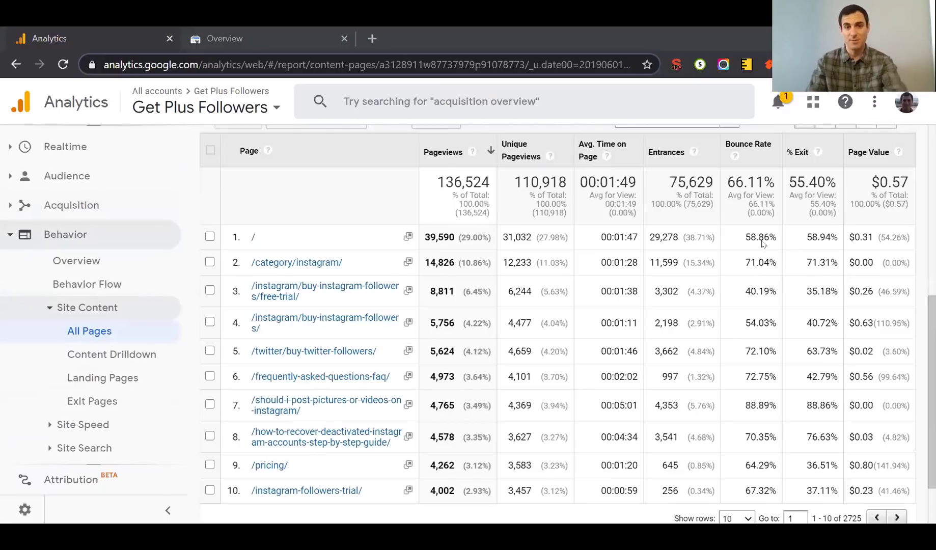
pyautogui.doubleClick(430, 236)
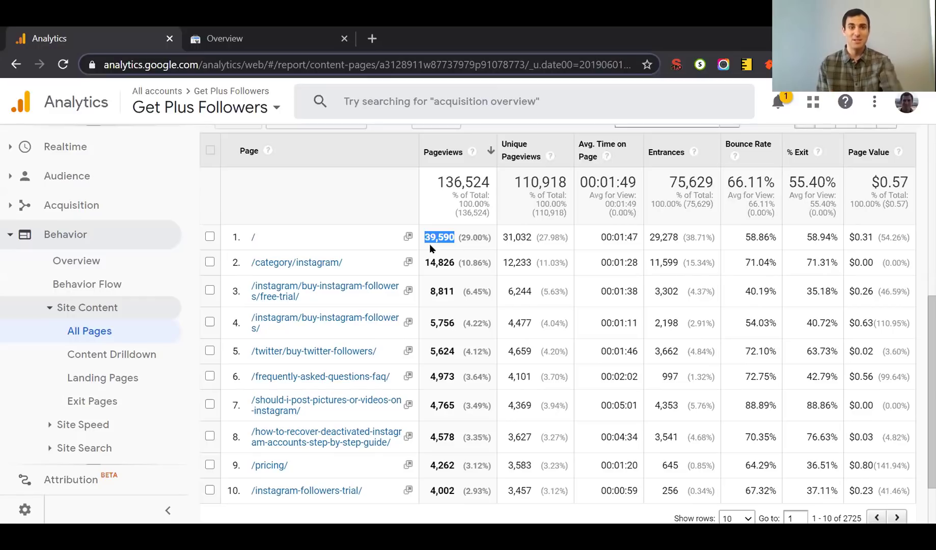
pyautogui.doubleClick(433, 259)
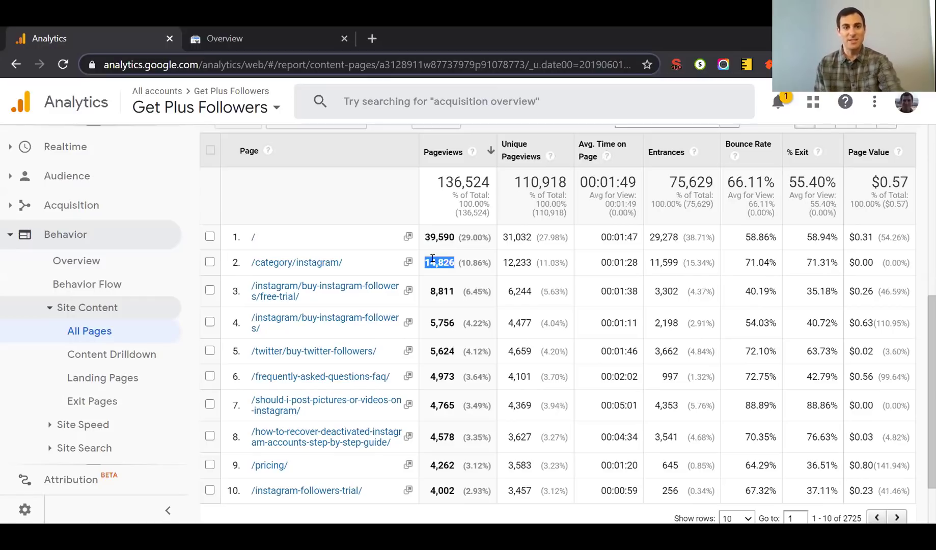
pyautogui.doubleClick(437, 291)
pyautogui.scroll(-2, 436, 378)
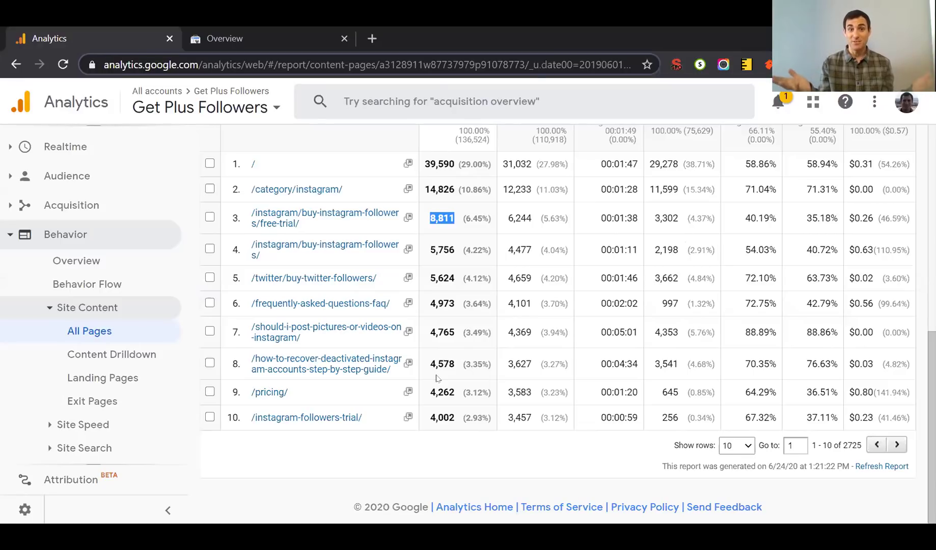
# - Show 50 rows in the All Pages table and look through the additional pages
pyautogui.click(731, 446)
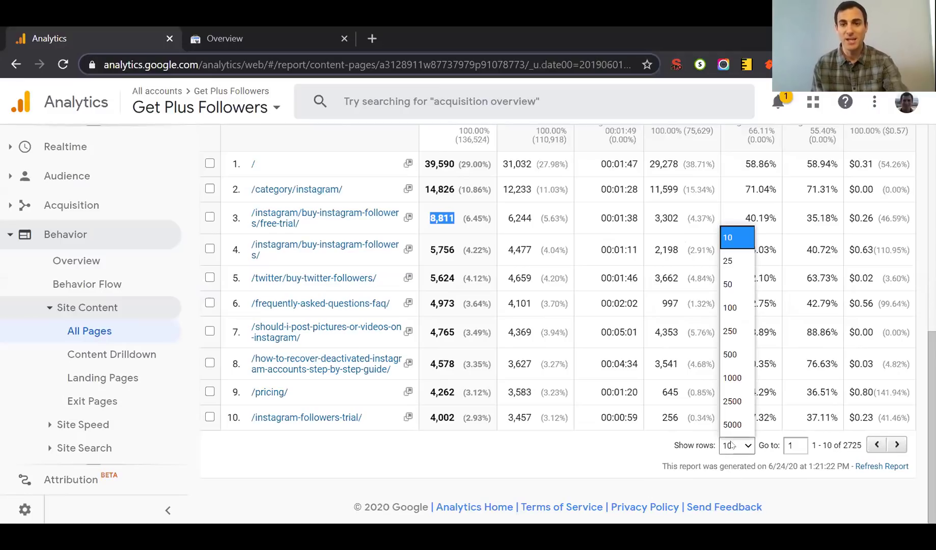
pyautogui.click(734, 286)
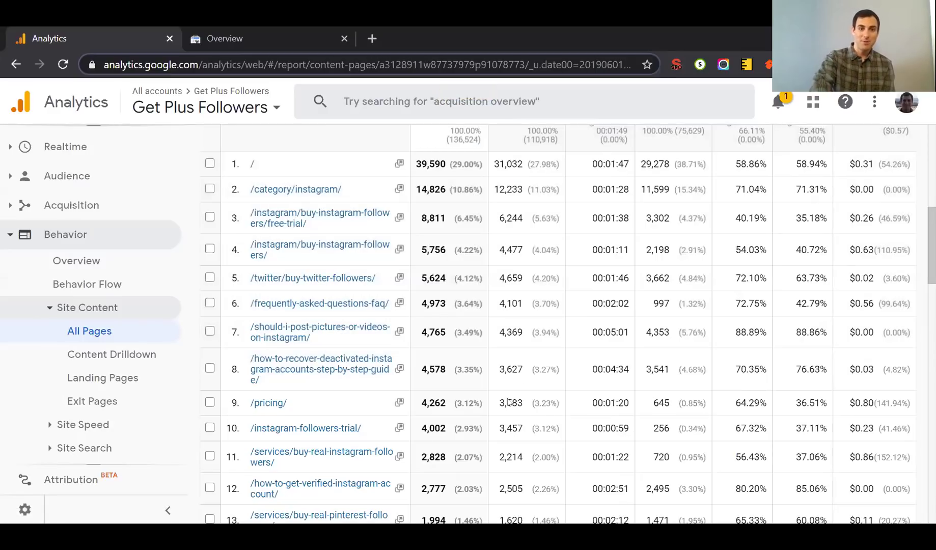
pyautogui.scroll(-5, 455, 332)
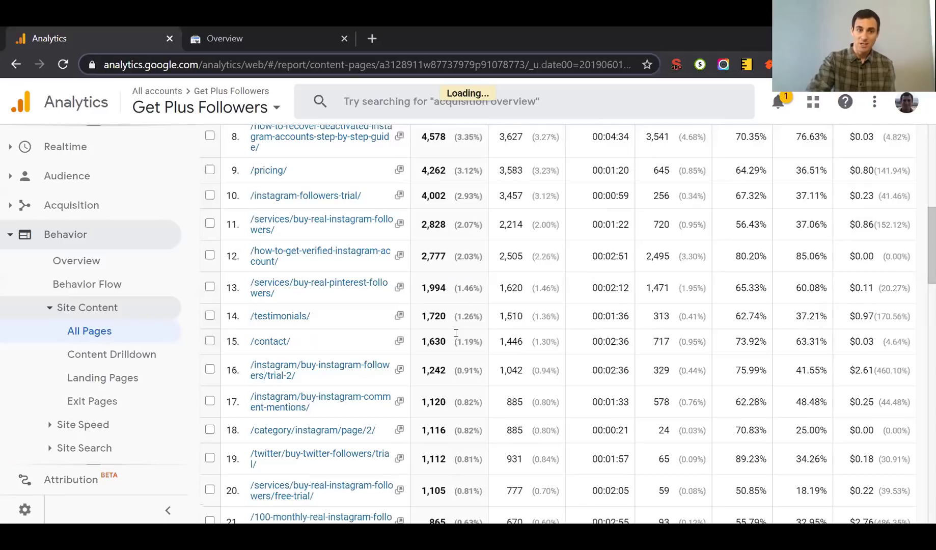
# - Look further down the All Pages table as far as the pageviews of /tutorials/
pyautogui.scroll(-1, 456, 333)
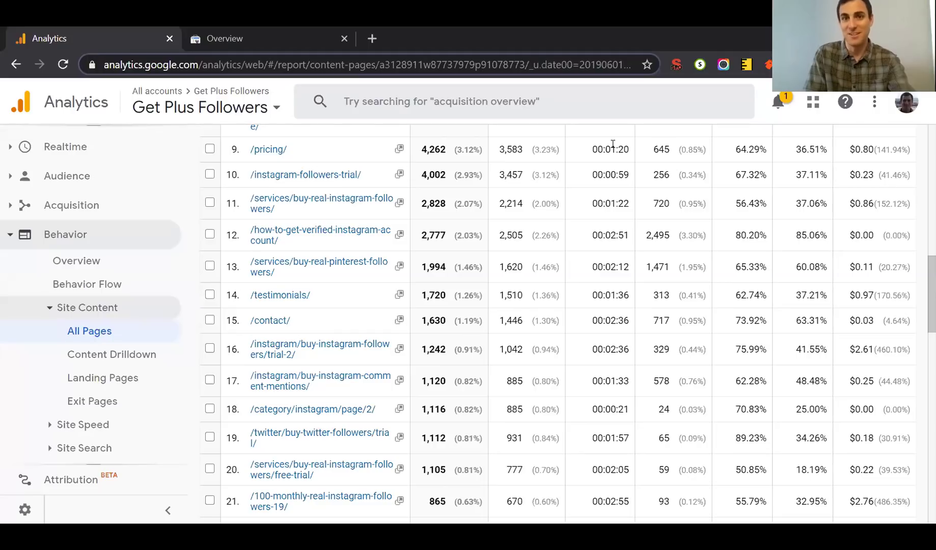
pyautogui.scroll(-10, 747, 408)
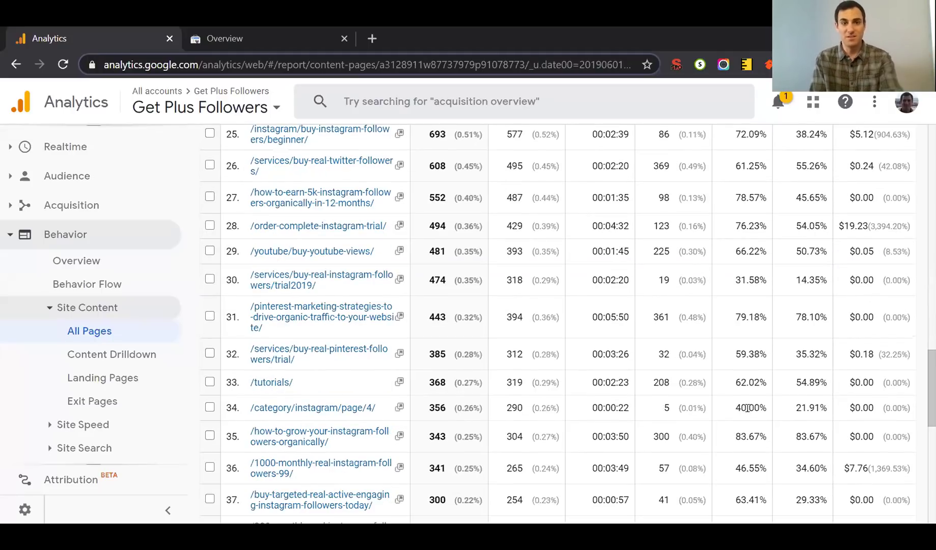
pyautogui.doubleClick(436, 383)
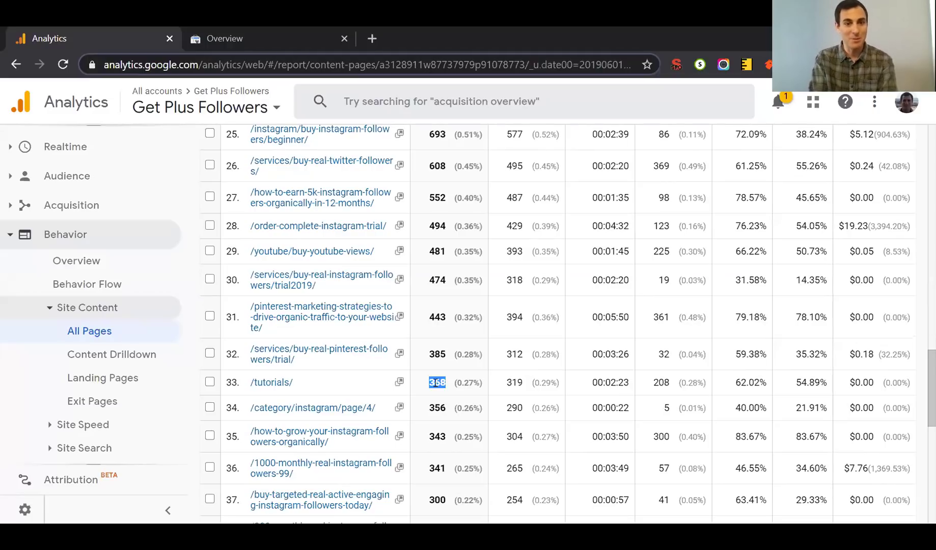
# - Return to the first rows of the All Pages table and check the homepage's pageviews
pyautogui.scroll(20, 437, 382)
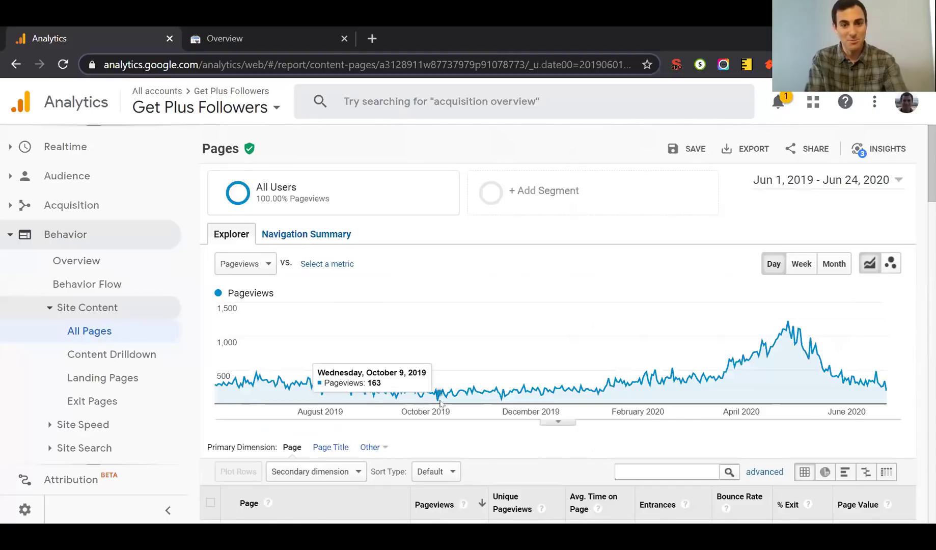
pyautogui.scroll(-7, 440, 403)
pyautogui.rightClick(440, 403)
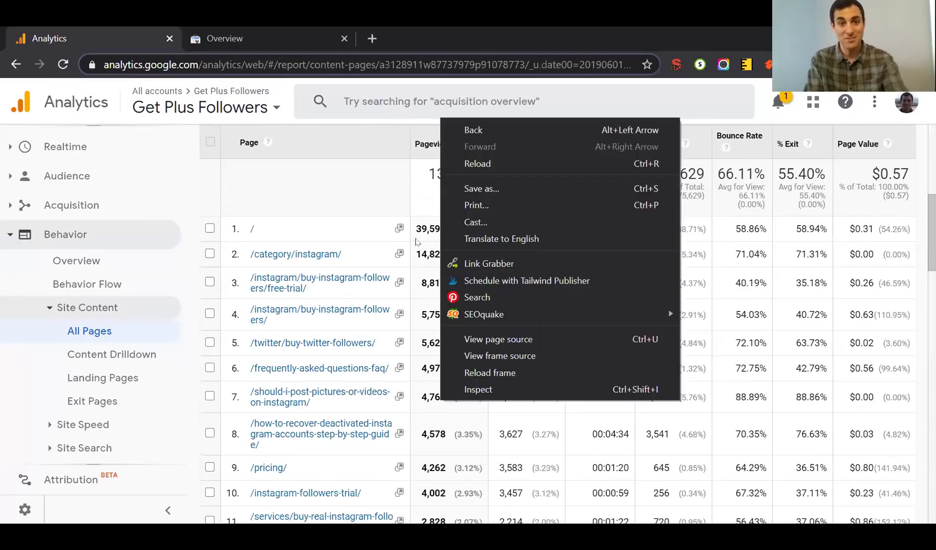
pyautogui.click(418, 229)
pyautogui.doubleClick(419, 229)
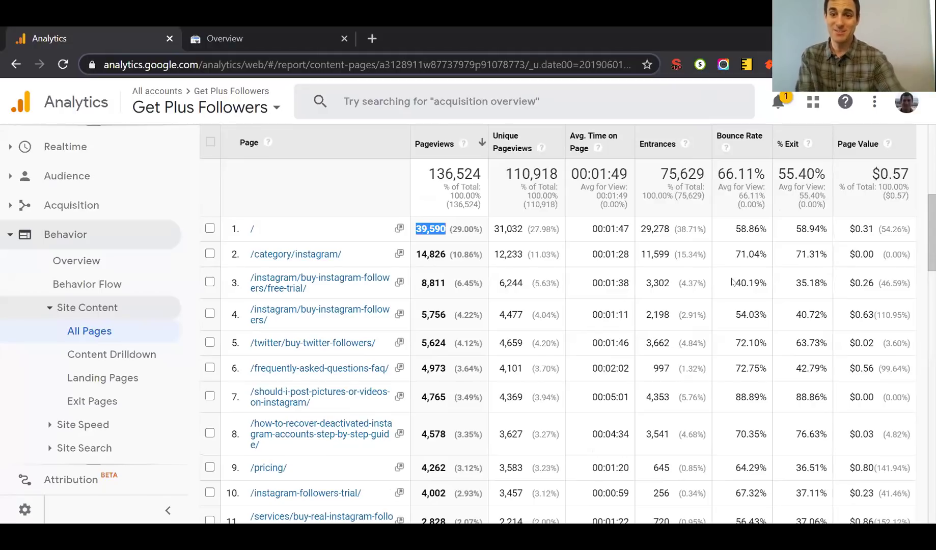
# - Compare the bounce rates of the homepage, /category/instagram/ and /instagram/buy-instagram-followers/free-trial/
pyautogui.doubleClick(744, 232)
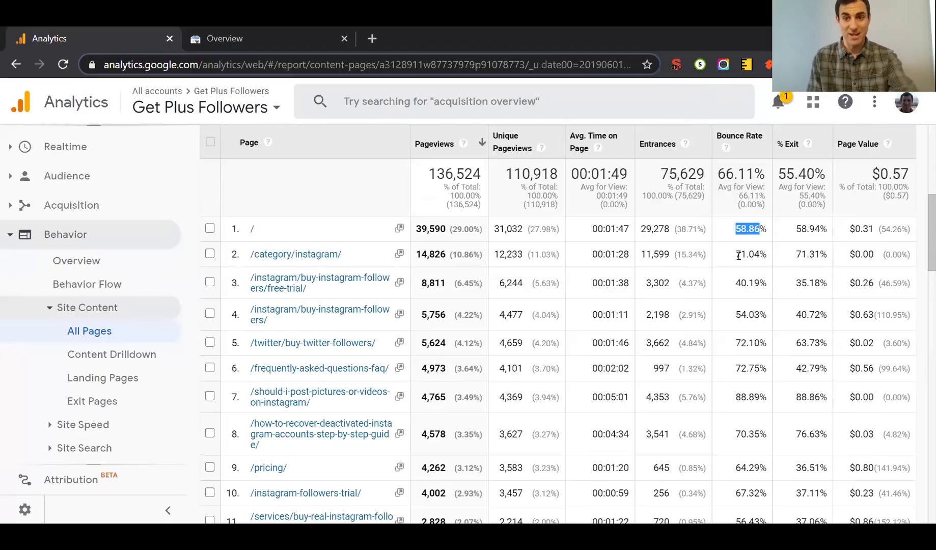
pyautogui.doubleClick(738, 255)
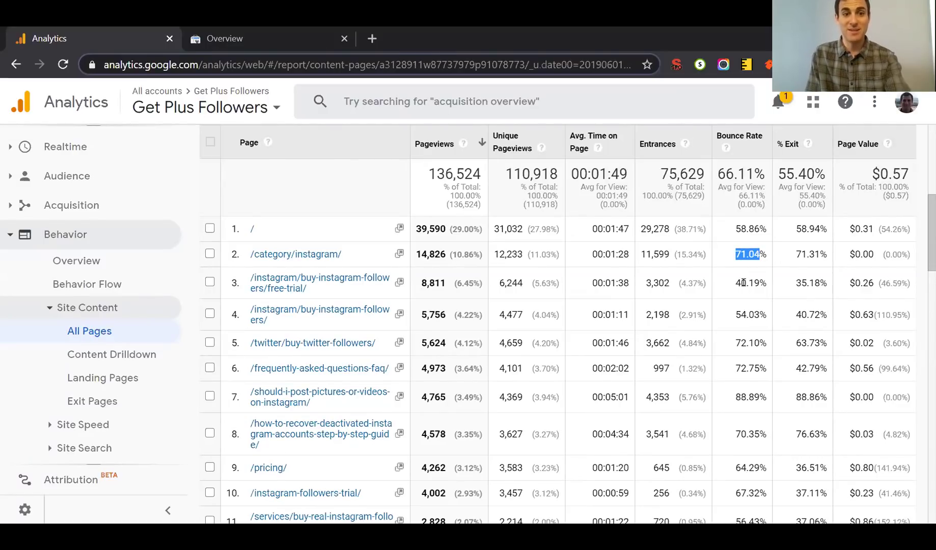
pyautogui.doubleClick(743, 283)
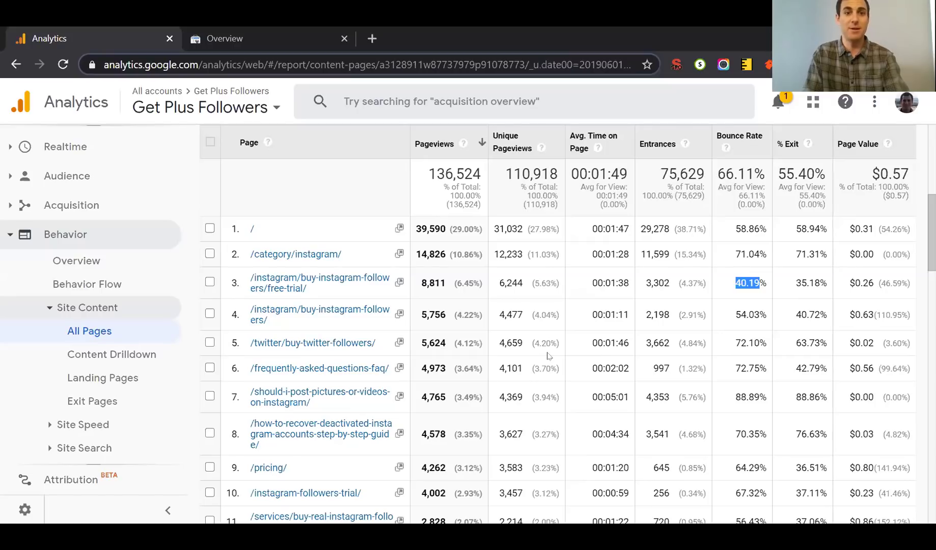
# - Switch to the Google Analytics & Search Console Webinar presentation in PowerPoint and start its slide show from the beginning
pyautogui.hotkey('alt', 'Tab')
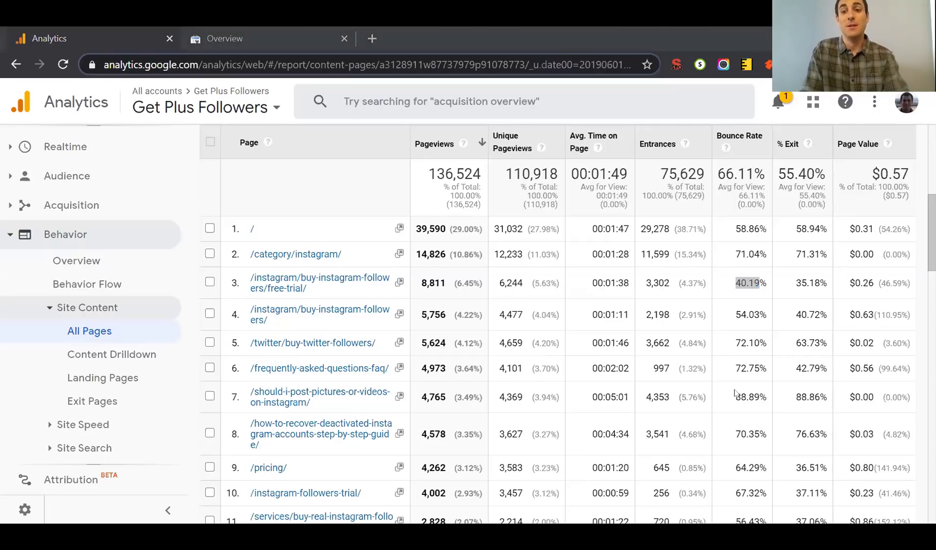
pyautogui.hotkey('alt', 'Tab')
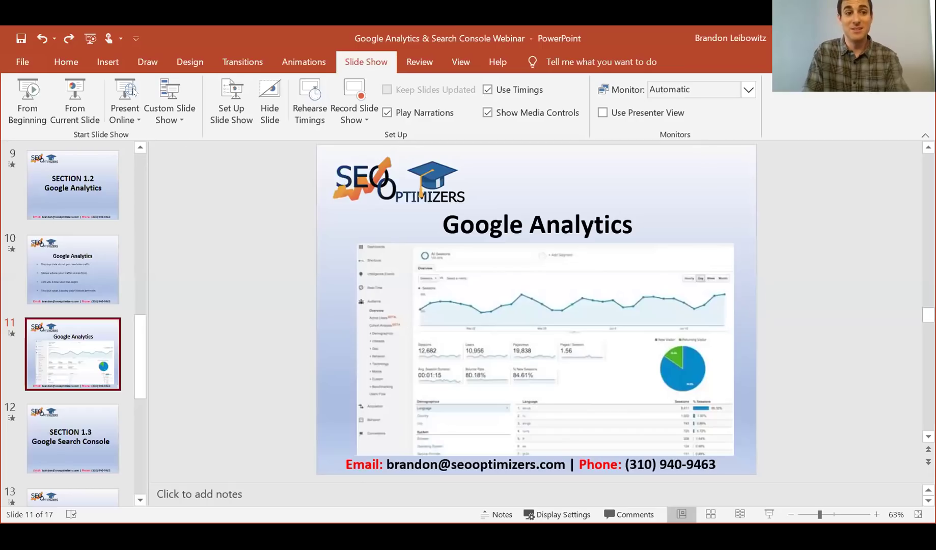
pyautogui.click(28, 99)
# - Advance the slide show to the Section 1.3 Google Search Console title slide
pyautogui.press('Right')
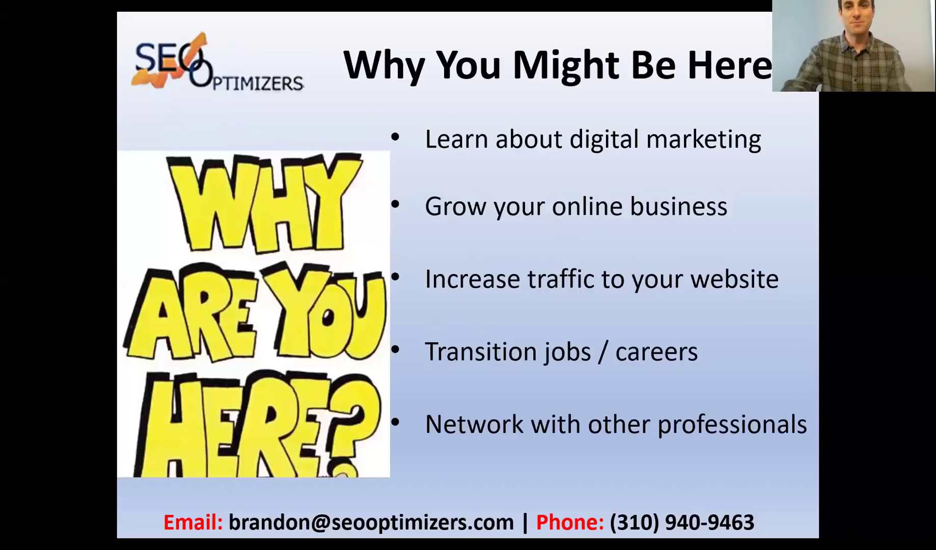
pyautogui.press('Right')
pyautogui.press('Right')
pyautogui.press('Right')
pyautogui.press('Right')
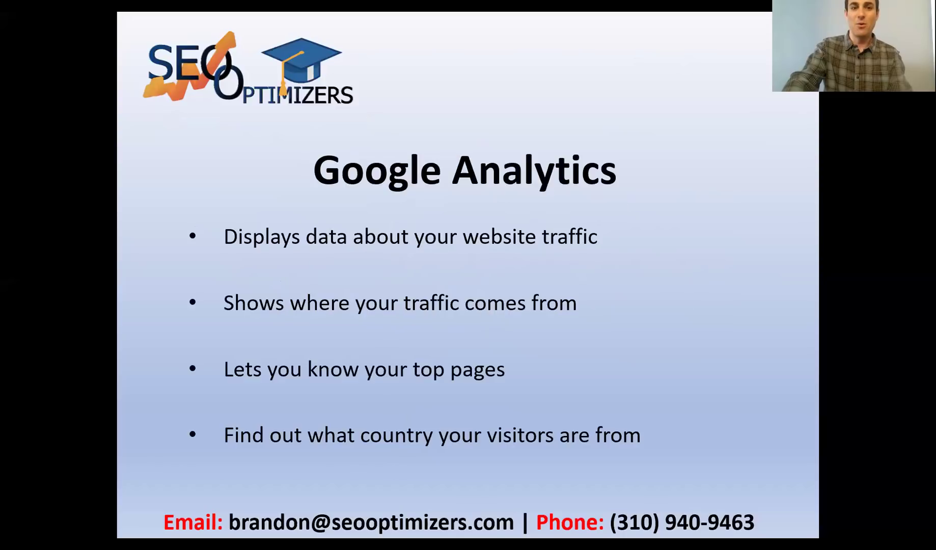
pyautogui.press('Right')
pyautogui.press('Right')
pyautogui.press('Left')
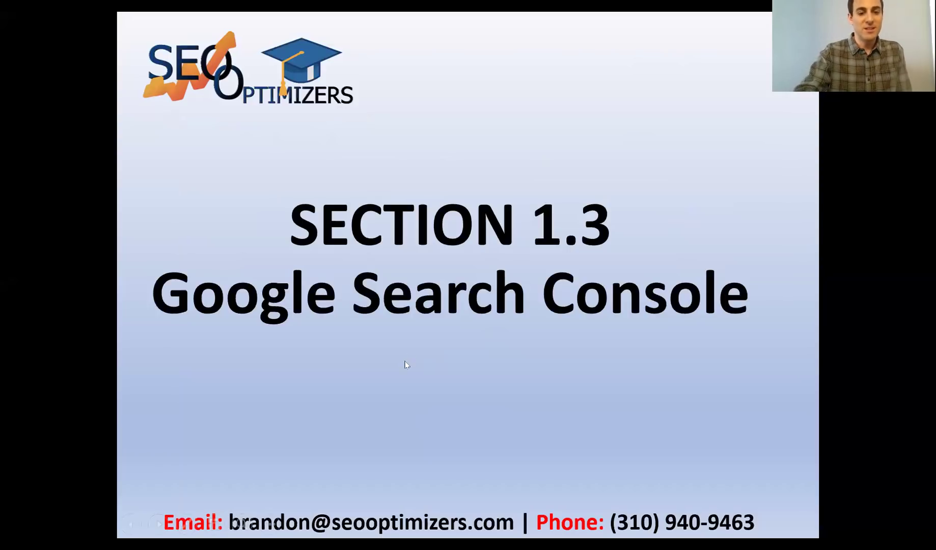
pyautogui.press('Right')
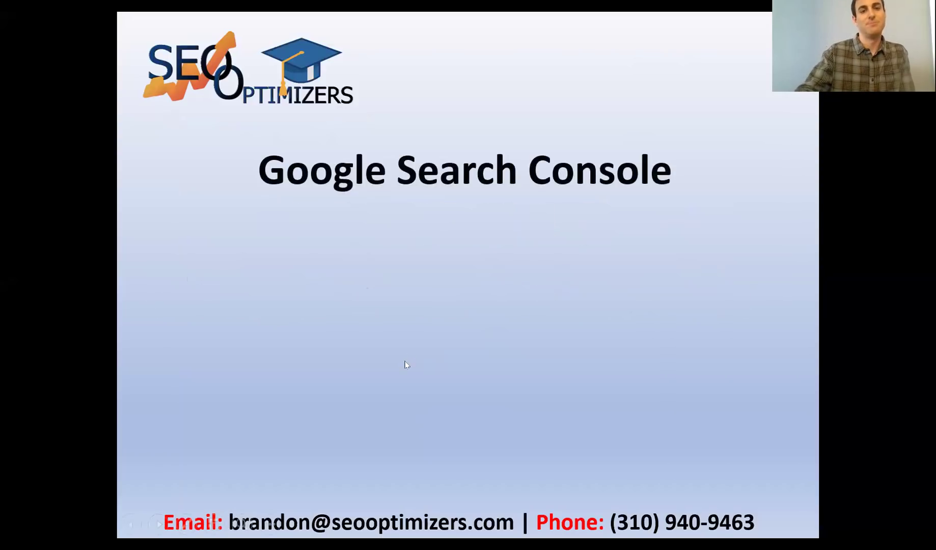
pyautogui.press('Left')
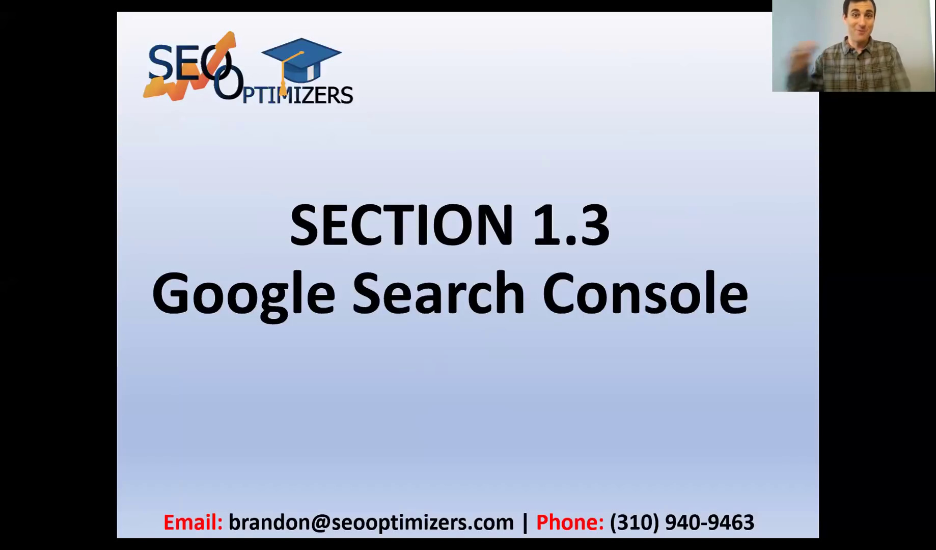
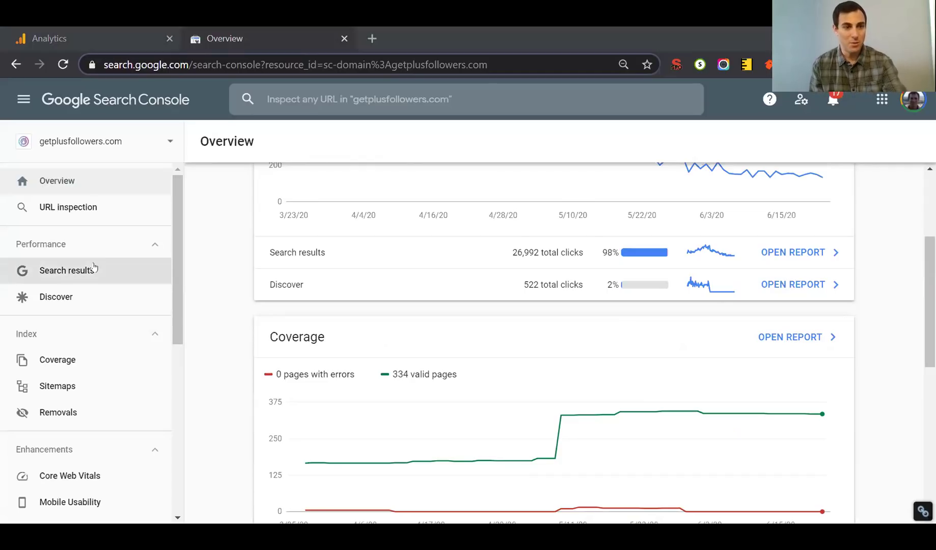
# - Open the Search results performance report for getplusfollowers.com and add average CTR and average position to the chart
pyautogui.click(57, 271)
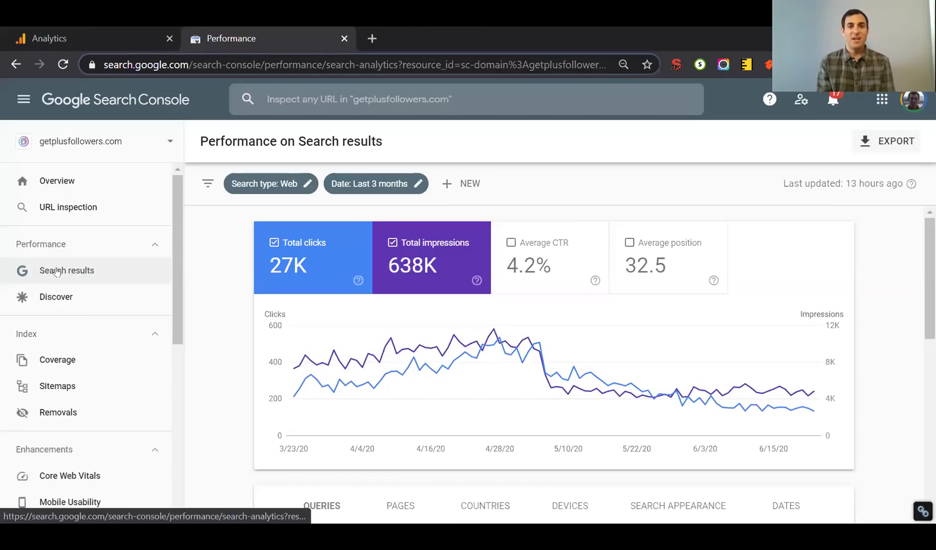
pyautogui.click(535, 267)
pyautogui.click(610, 258)
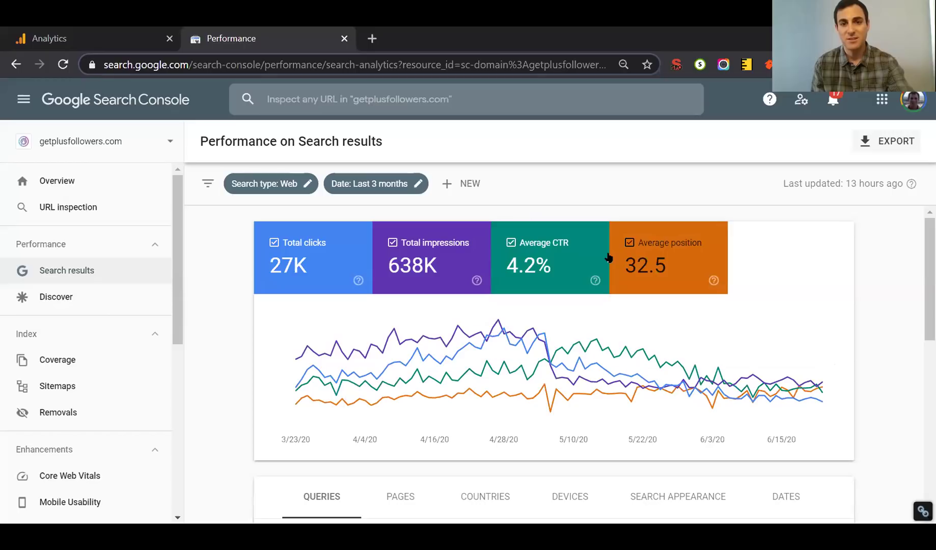
# - Examine the search queries with their clicks, impressions, CTR and position, including the clicks for "plus followers"
pyautogui.scroll(-5, 611, 358)
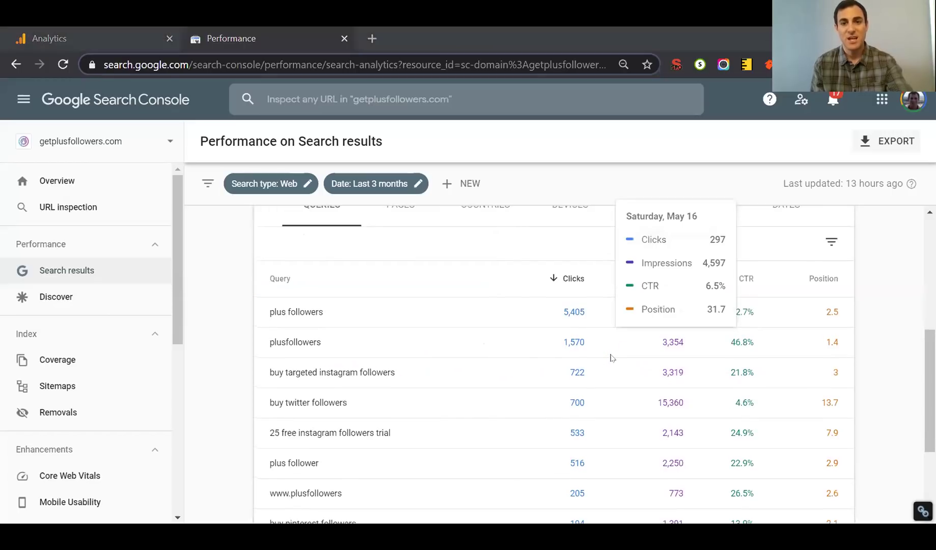
pyautogui.scroll(3, 611, 358)
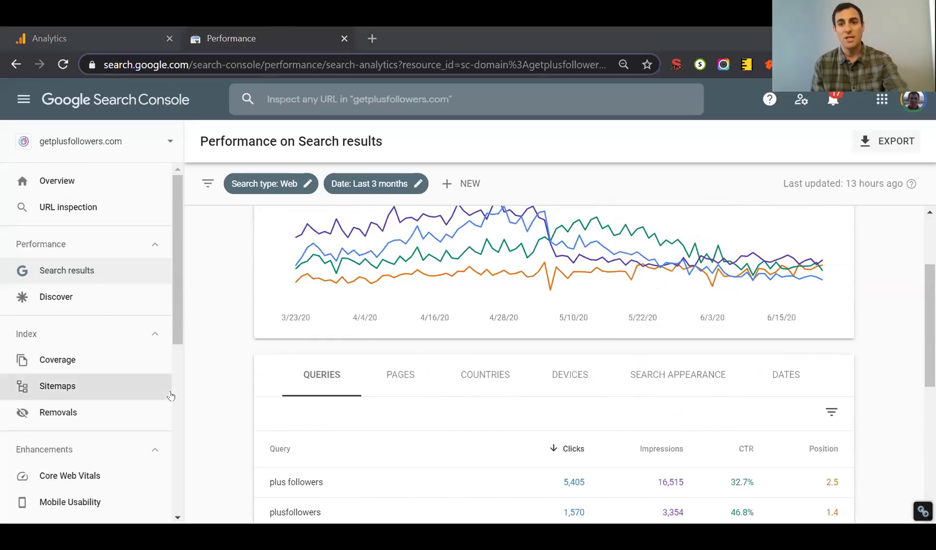
pyautogui.scroll(-2, 257, 391)
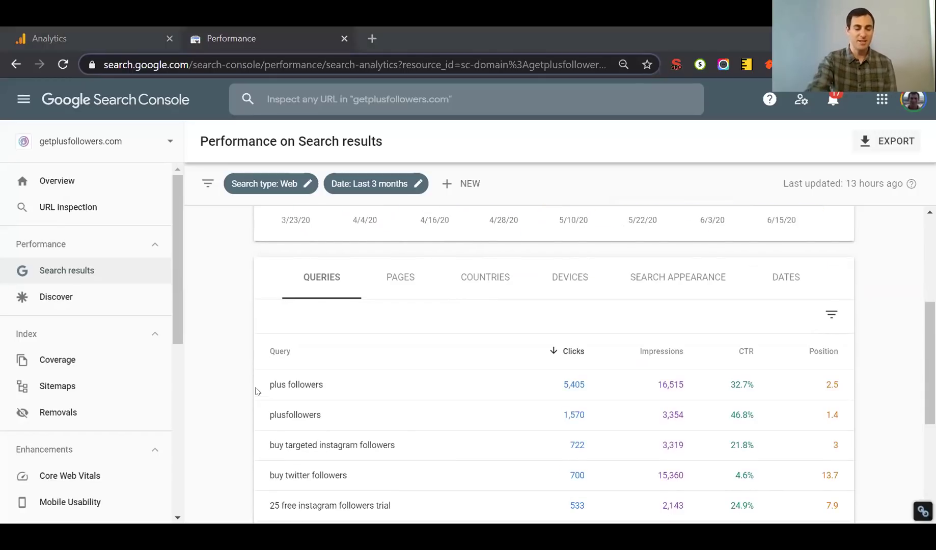
pyautogui.scroll(-1, 257, 391)
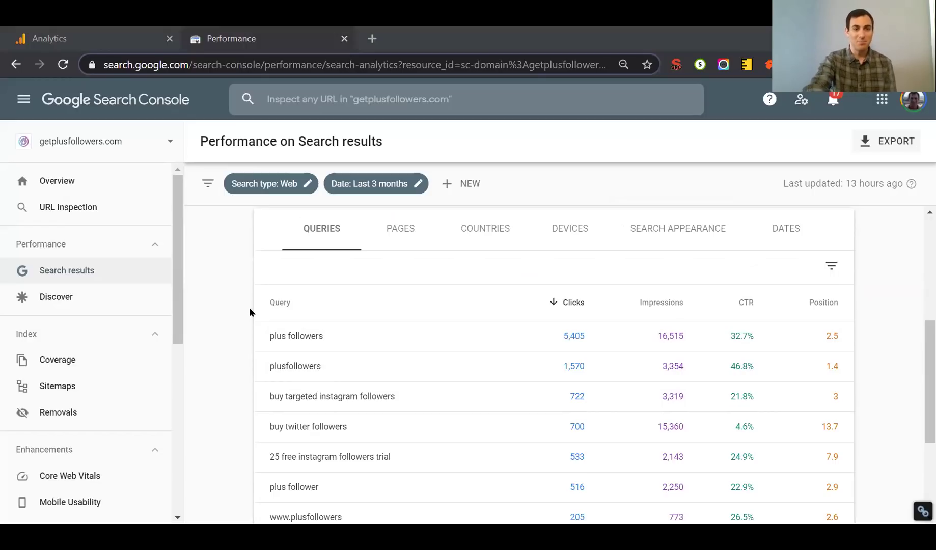
pyautogui.scroll(-3, 893, 440)
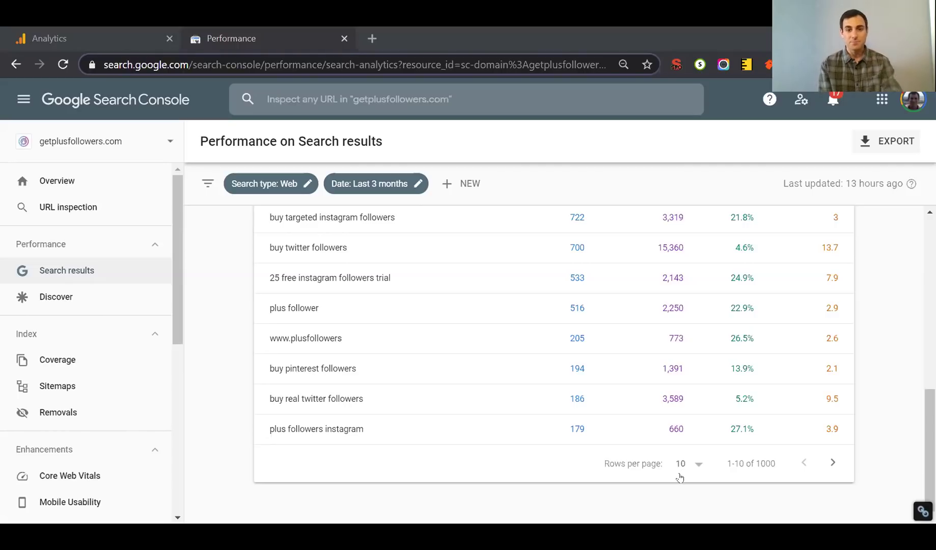
pyautogui.scroll(5, 460, 432)
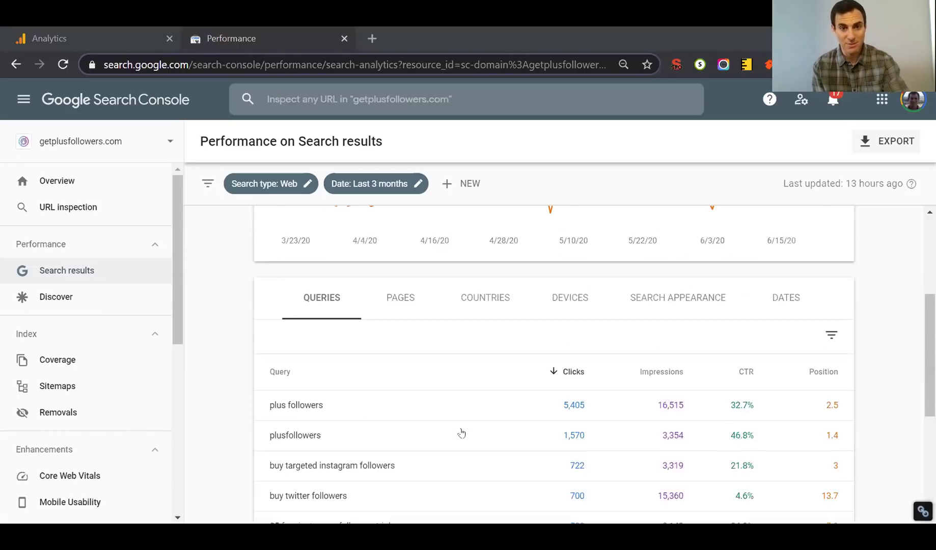
pyautogui.scroll(-3, 461, 433)
pyautogui.scroll(2, 461, 433)
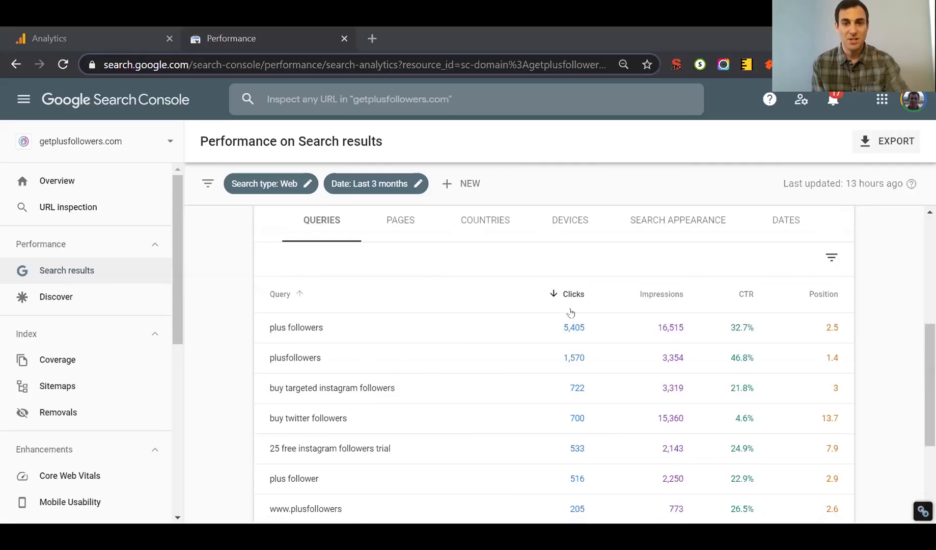
pyautogui.moveTo(595, 322); pyautogui.dragTo(549, 328)
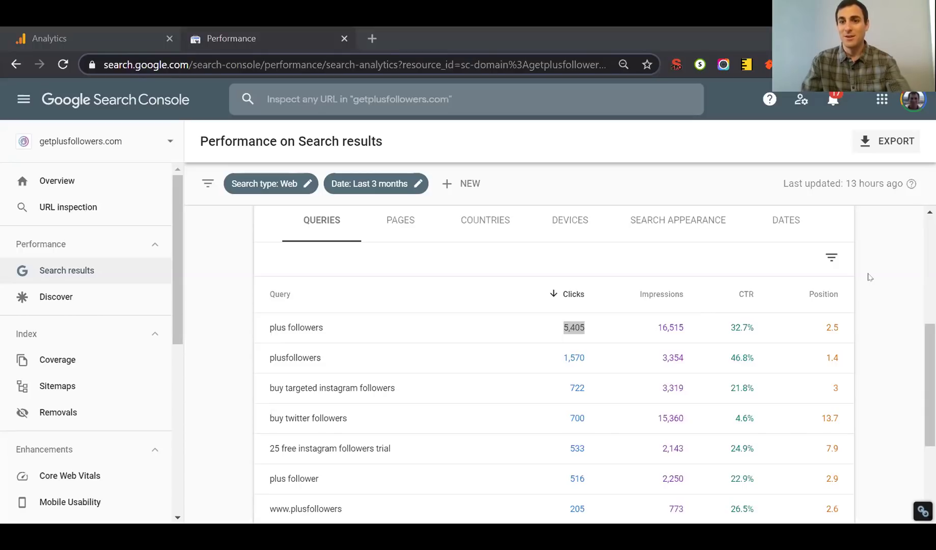
pyautogui.scroll(-3, 593, 395)
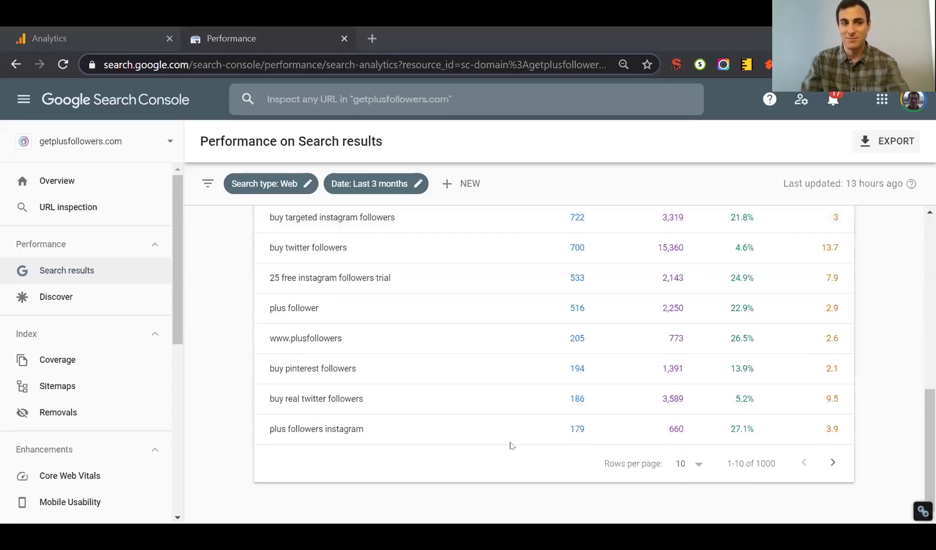
# - Open the Discover performance report and look through the available Index and Enhancements reports
pyautogui.click(84, 306)
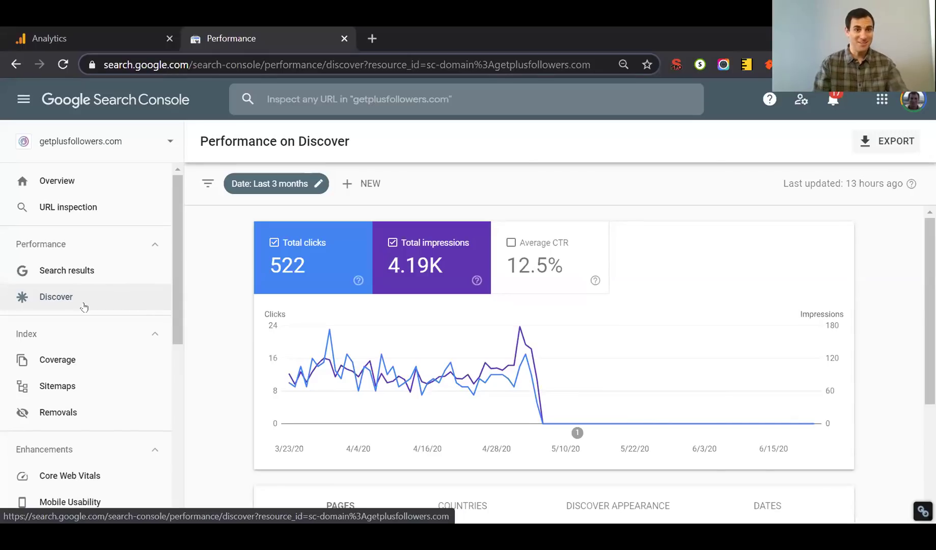
pyautogui.scroll(-3, 84, 307)
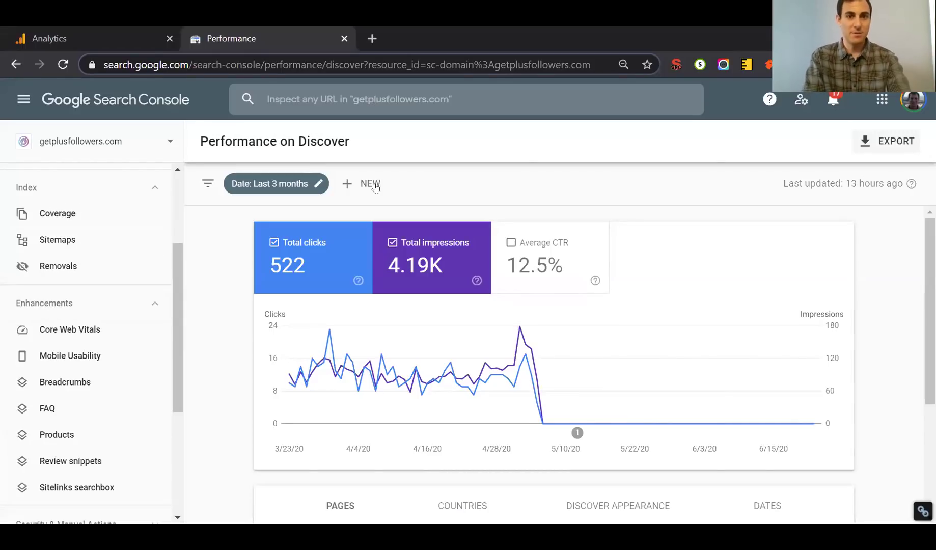
pyautogui.scroll(-2, 108, 392)
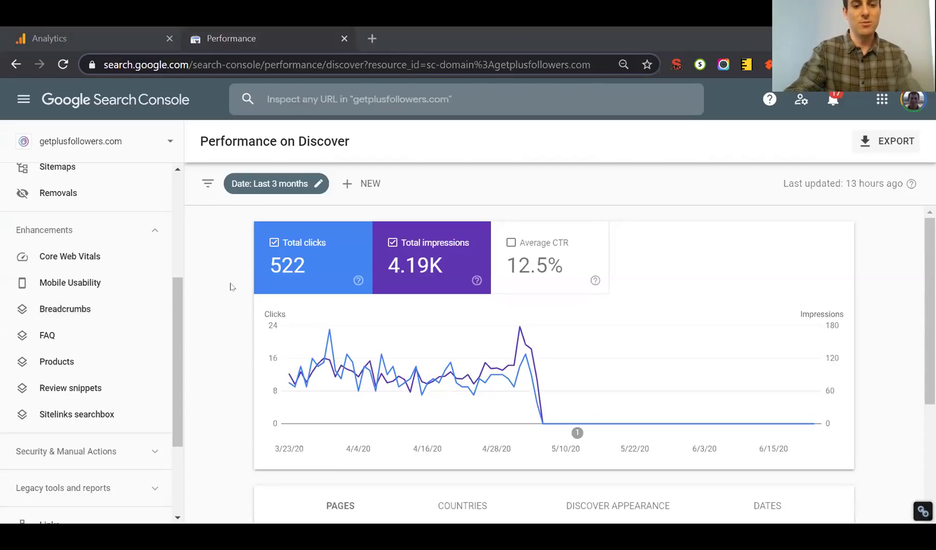
# - Search Google for "target" in a new tab and examine the site search box in the target.com result
pyautogui.hotkey('ctrl', 't')
pyautogui.write('target')
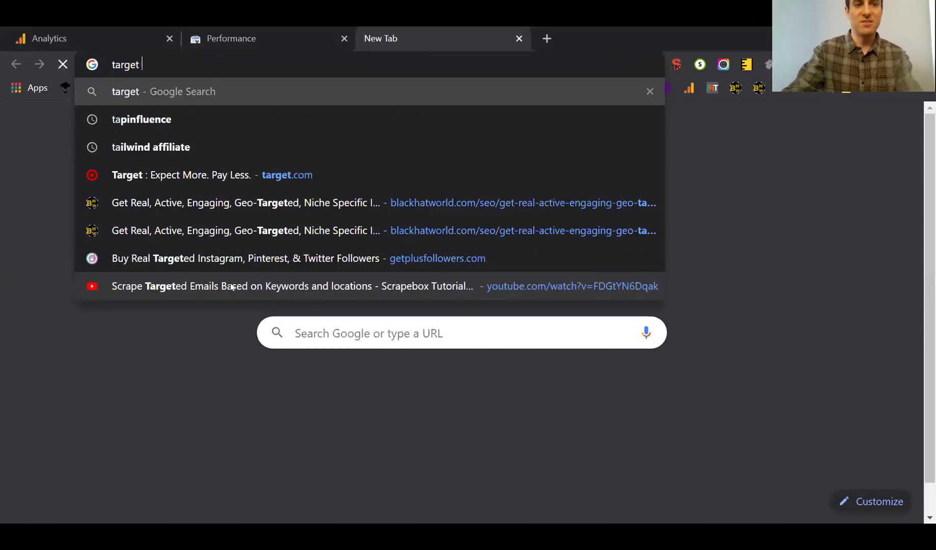
pyautogui.press('Return')
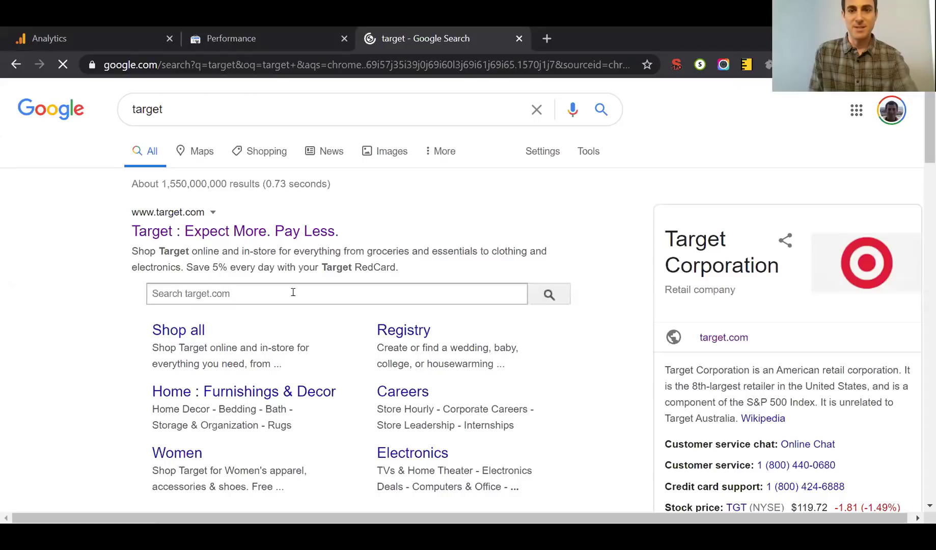
pyautogui.click(293, 292)
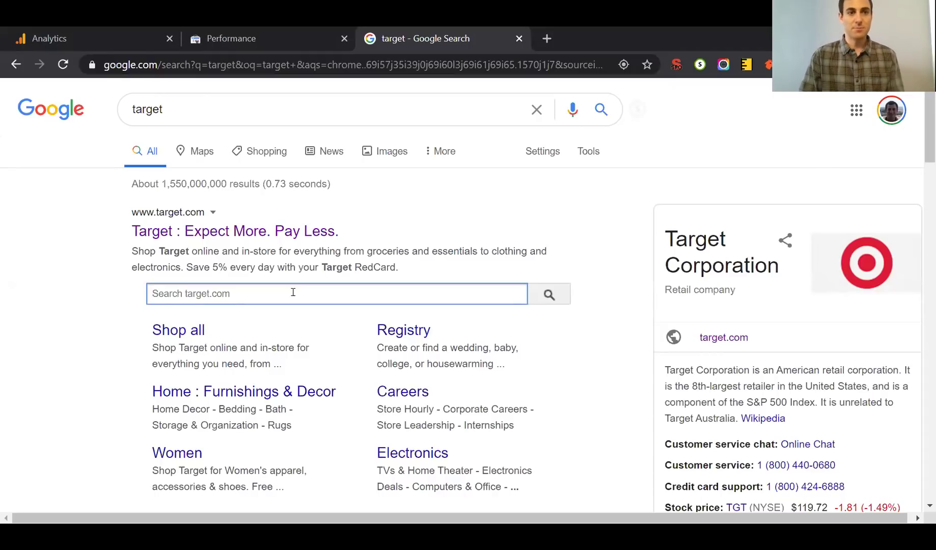
# - Search Google for "buy instagram followers" and examine the star ratings and reviews shown in the organic results
pyautogui.click(177, 109)
pyautogui.doubleClick(176, 110)
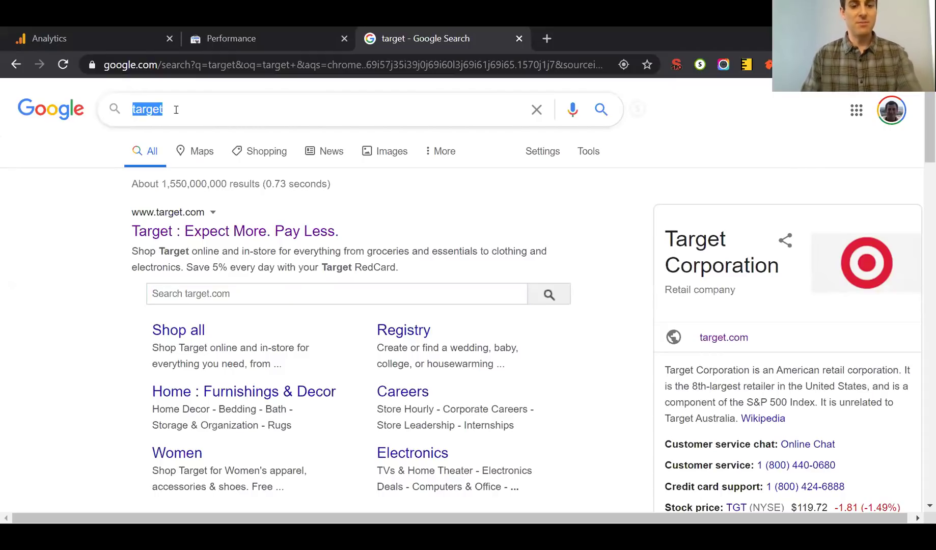
pyautogui.write('buy instagram foll')
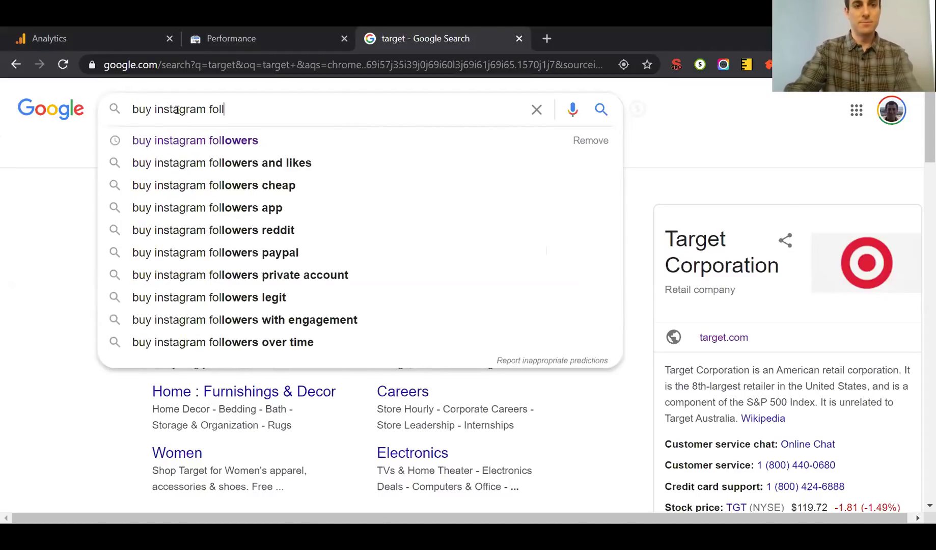
pyautogui.press('Down')
pyautogui.press('Return')
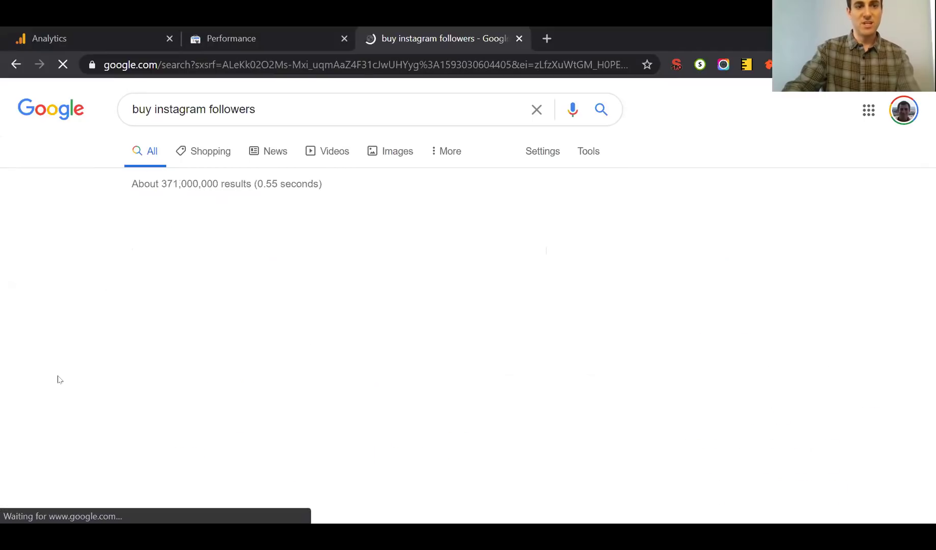
pyautogui.scroll(-8, 57, 379)
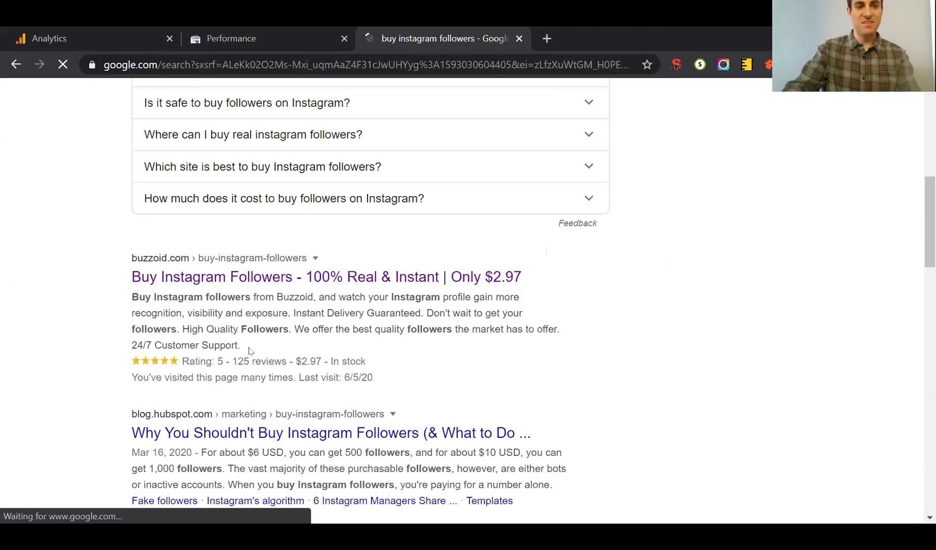
pyautogui.scroll(-3, 271, 369)
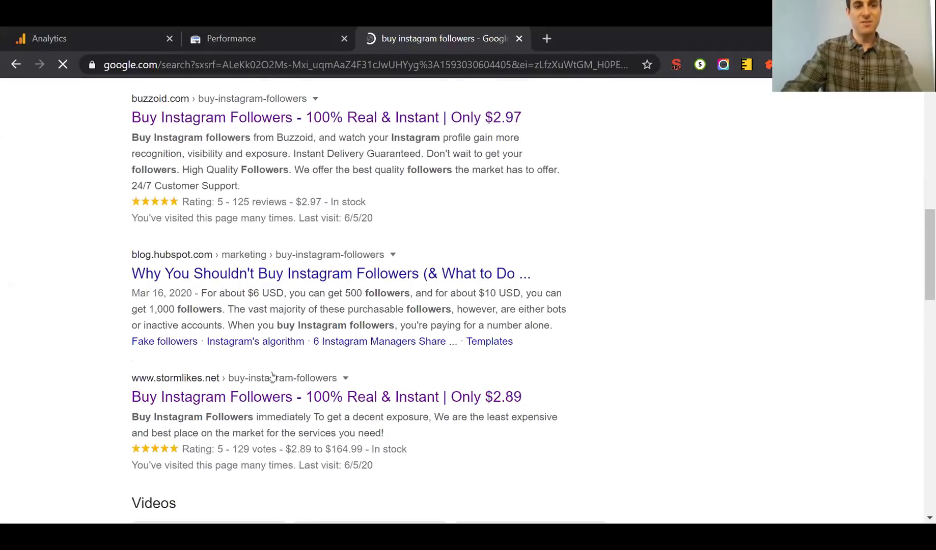
pyautogui.scroll(-2, 272, 375)
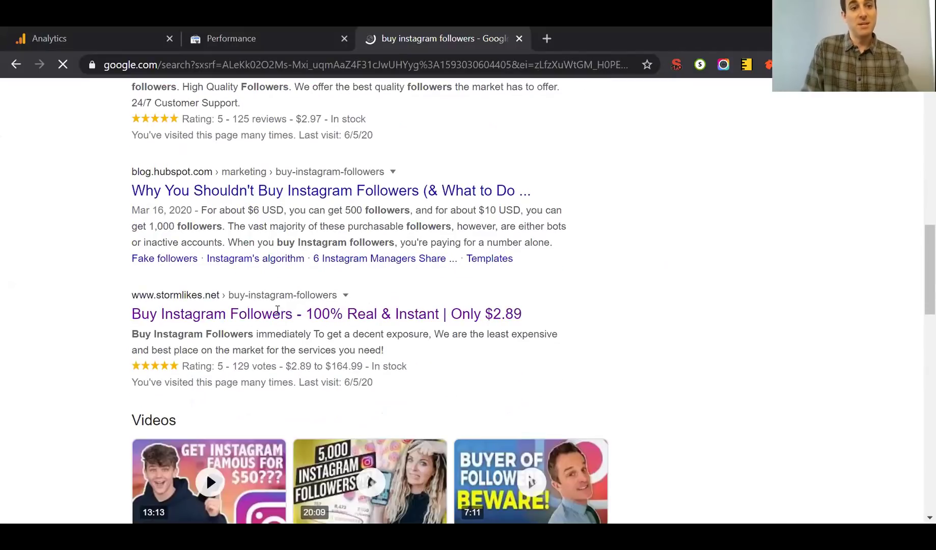
# - Switch back to Google Search Console and view the Review snippets and Sitelinks searchbox enhancement reports
pyautogui.click(196, 39)
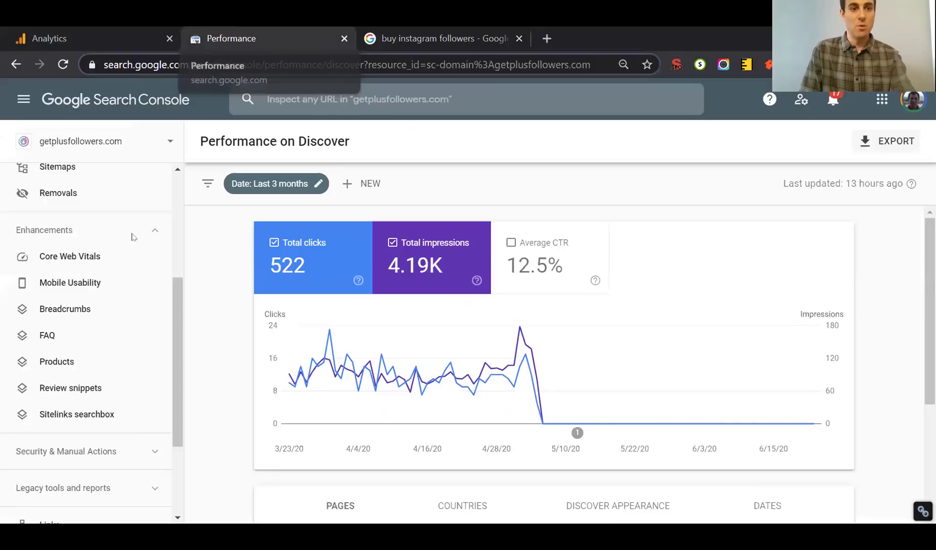
pyautogui.click(79, 387)
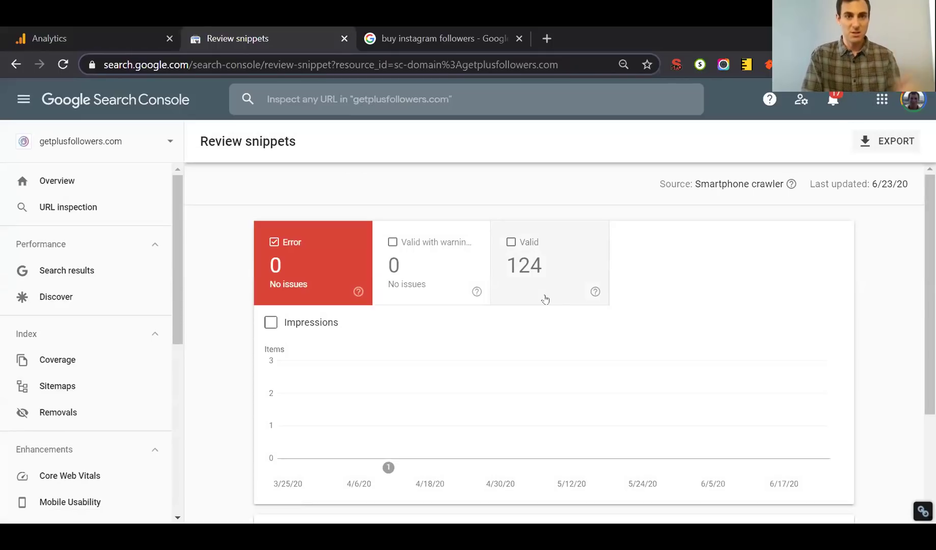
pyautogui.scroll(-5, 92, 426)
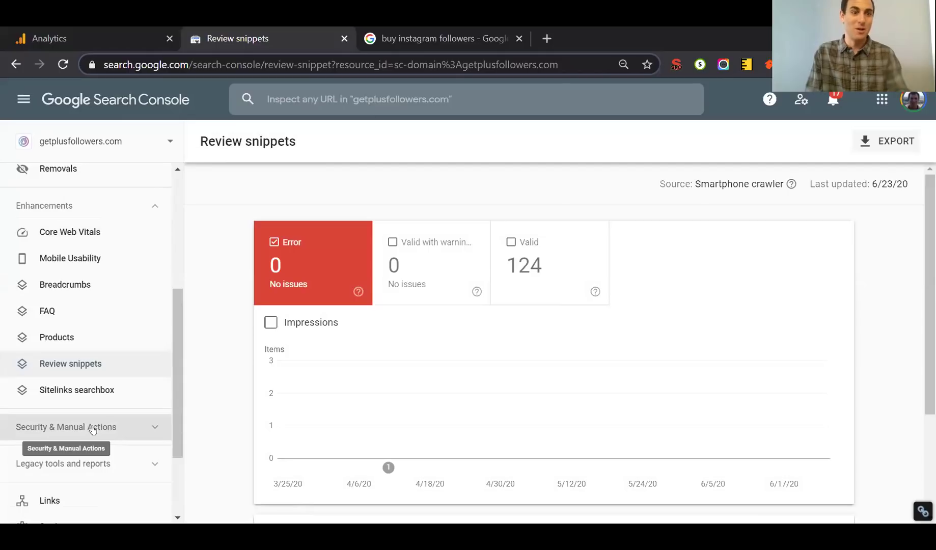
pyautogui.click(71, 402)
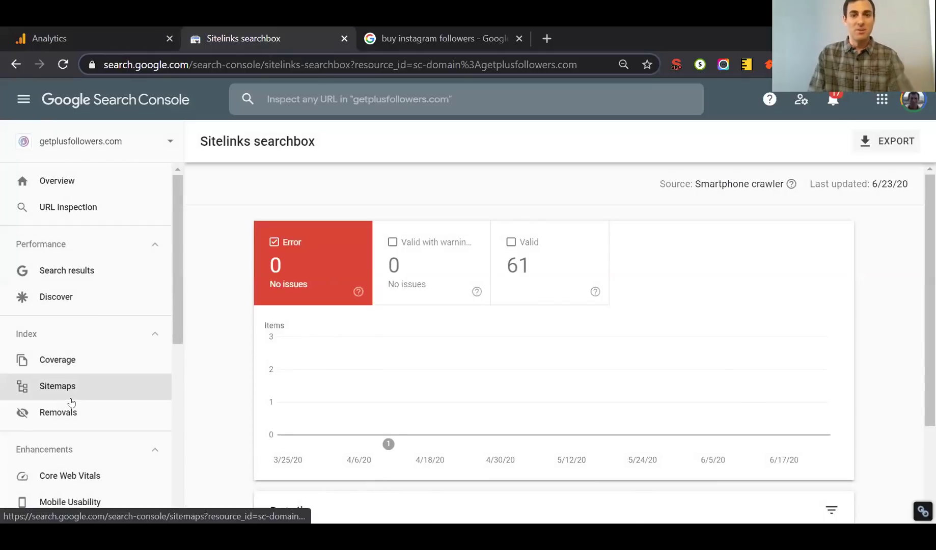
pyautogui.scroll(-2, 407, 474)
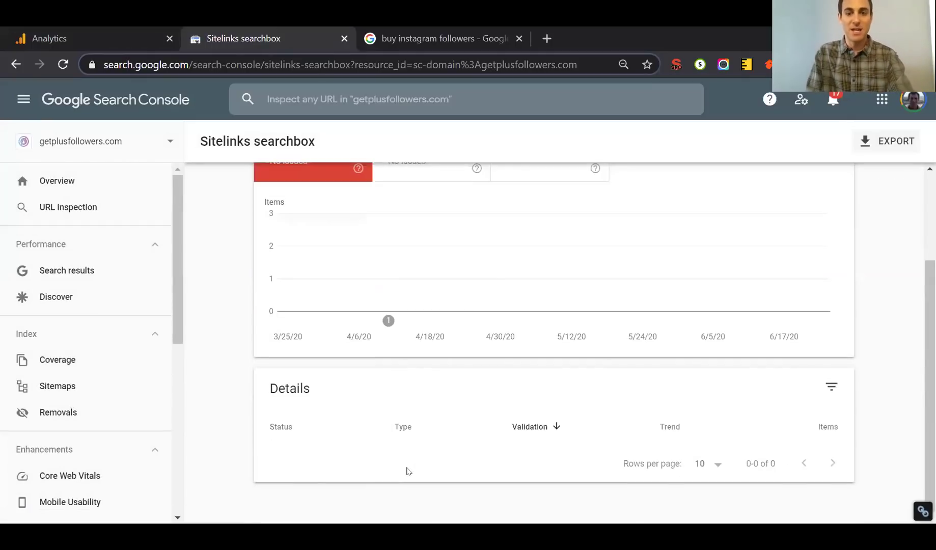
pyautogui.scroll(2, 567, 394)
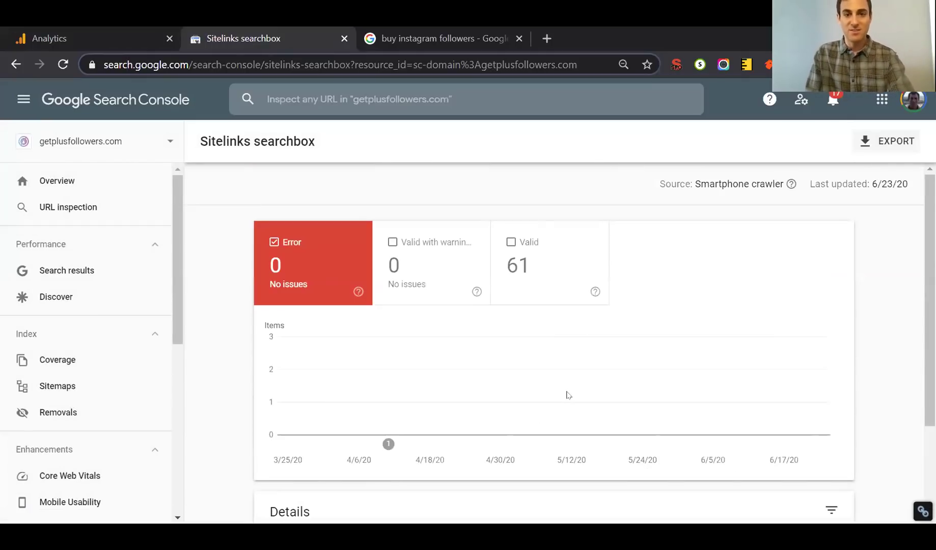
# - Show the valid items in the Sitelinks searchbox chart and examine the example URLs under Complete items
pyautogui.click(538, 260)
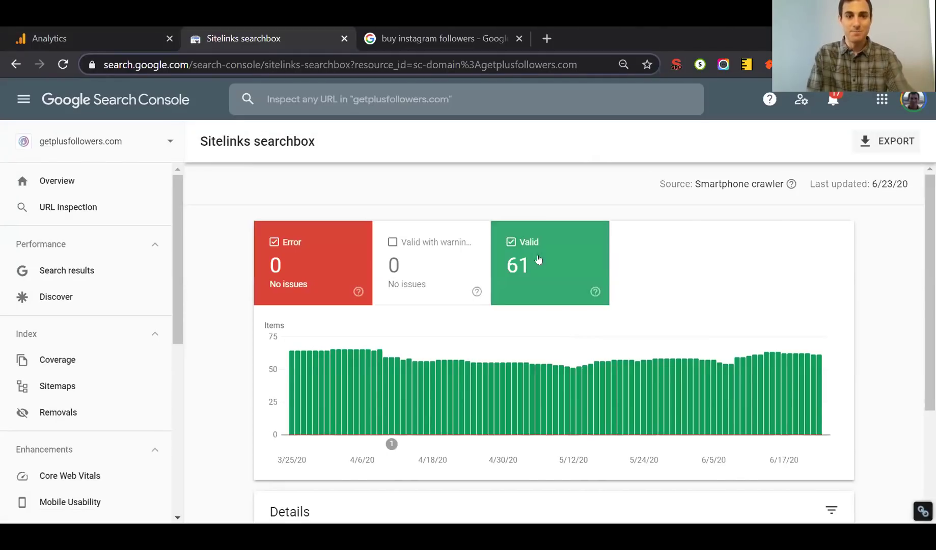
pyautogui.scroll(-3, 538, 260)
pyautogui.click(394, 432)
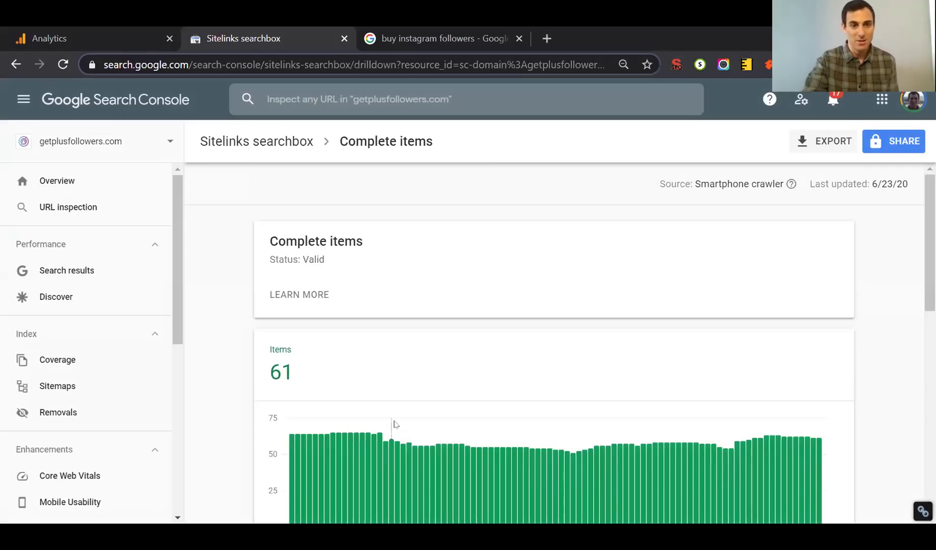
pyautogui.scroll(-5, 395, 431)
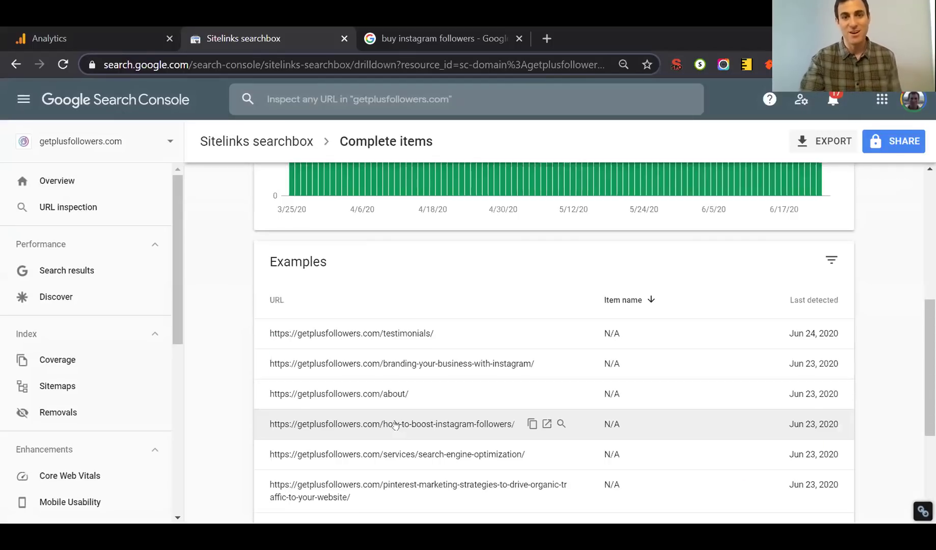
pyautogui.scroll(5, 395, 426)
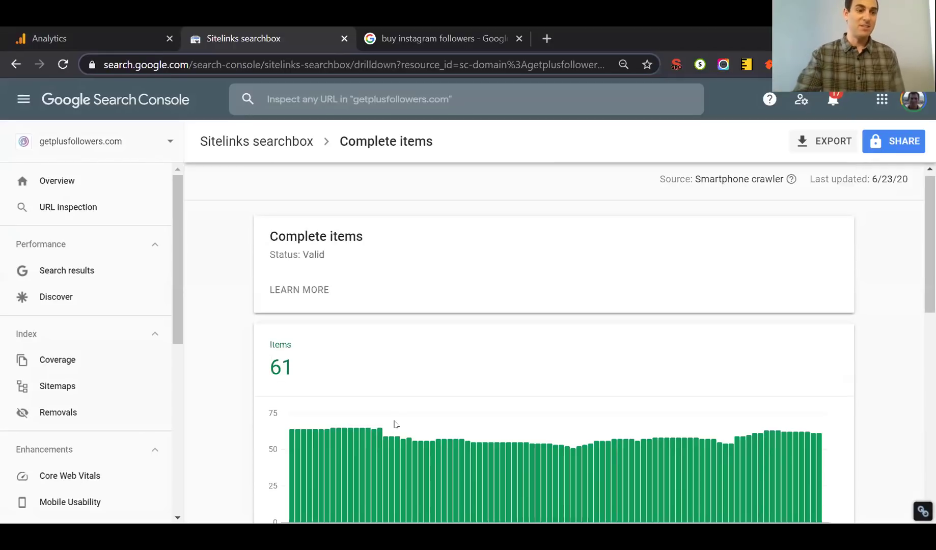
# - Open the Core Web Vitals report and examine the URL quality charts for mobile and desktop
pyautogui.click(68, 478)
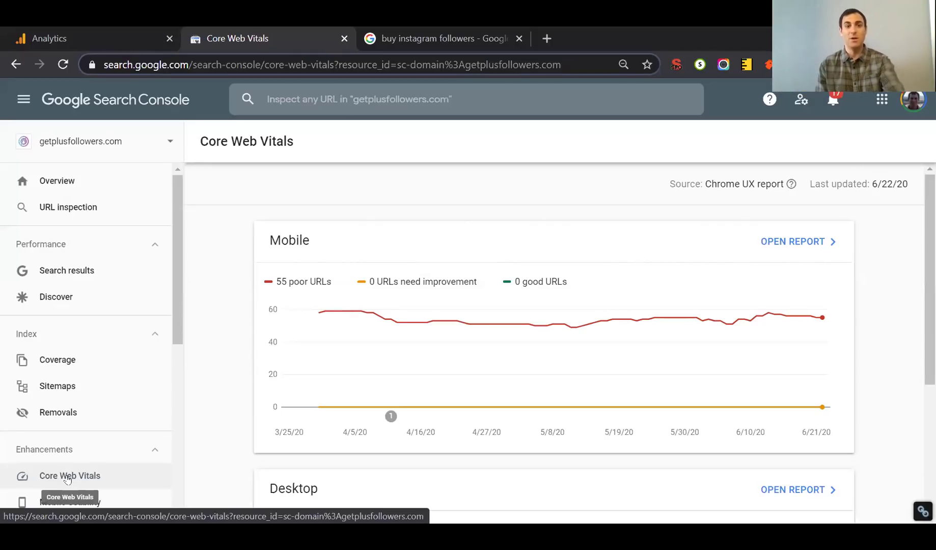
pyautogui.scroll(-5, 67, 478)
pyautogui.scroll(-2, 182, 447)
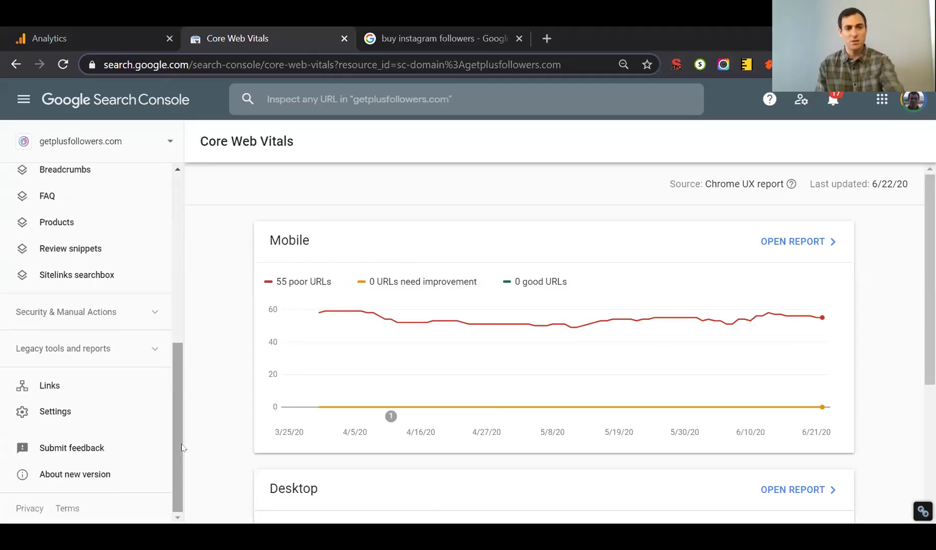
pyautogui.scroll(-4, 556, 401)
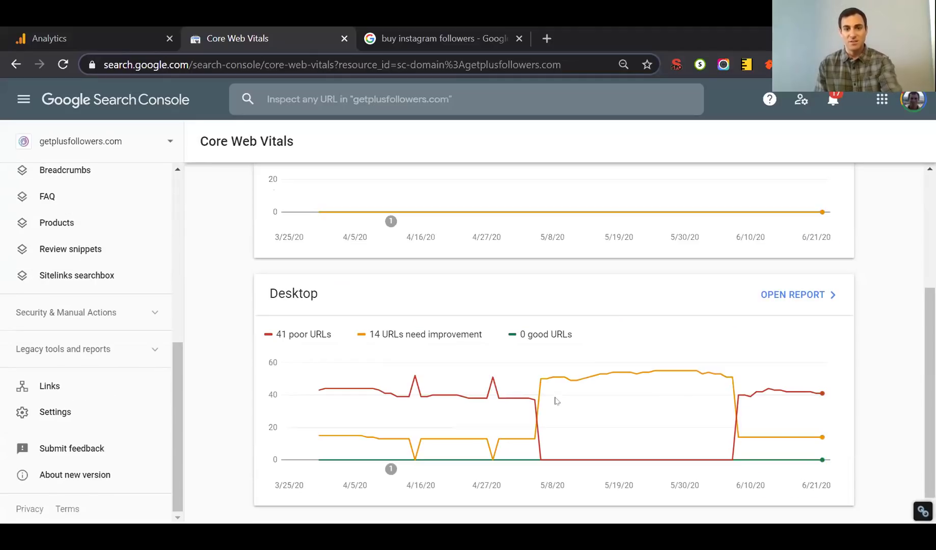
pyautogui.scroll(-1, 319, 394)
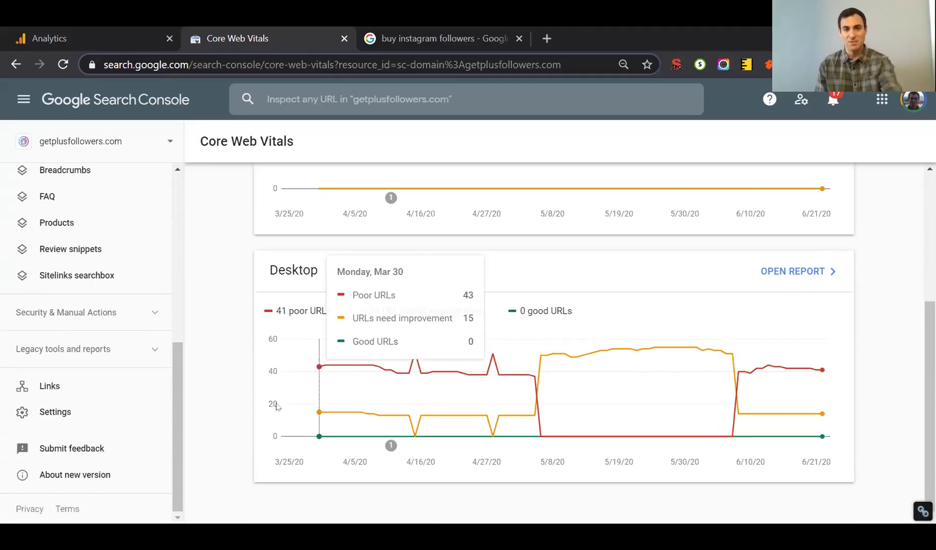
pyautogui.scroll(5, 277, 406)
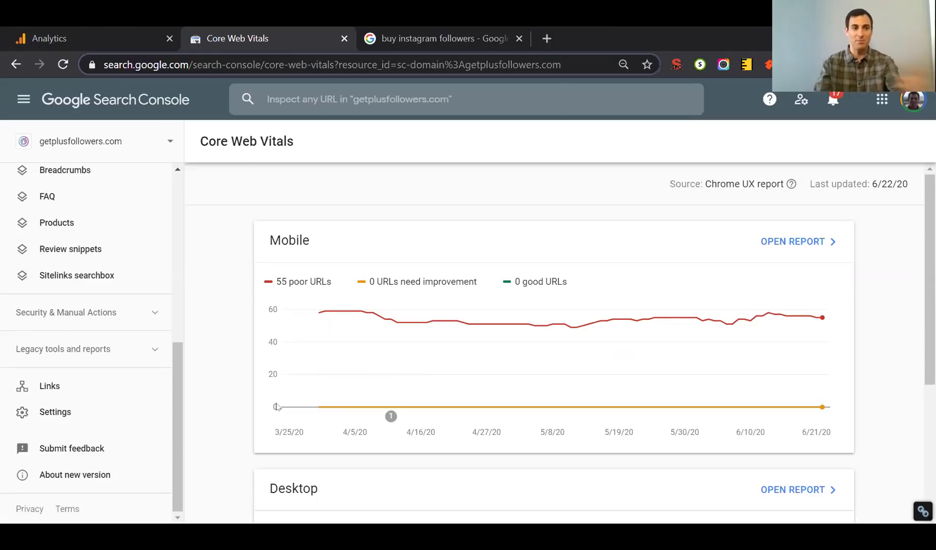
# - Open the Mobile Usability report and examine its error history chart
pyautogui.scroll(3, 83, 304)
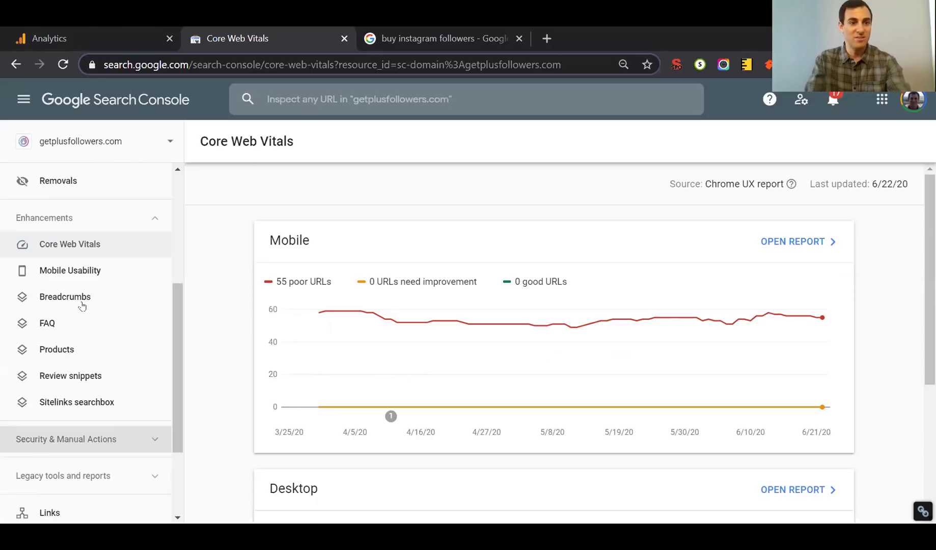
pyautogui.click(97, 270)
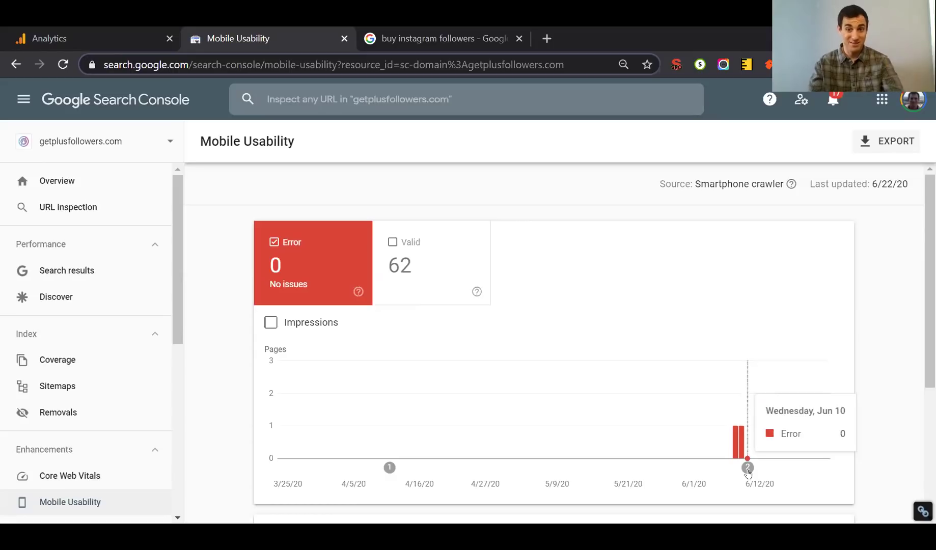
# - Expand the Security & Manual Actions section and check the Manual actions and Security issues reports
pyautogui.scroll(-3, 84, 395)
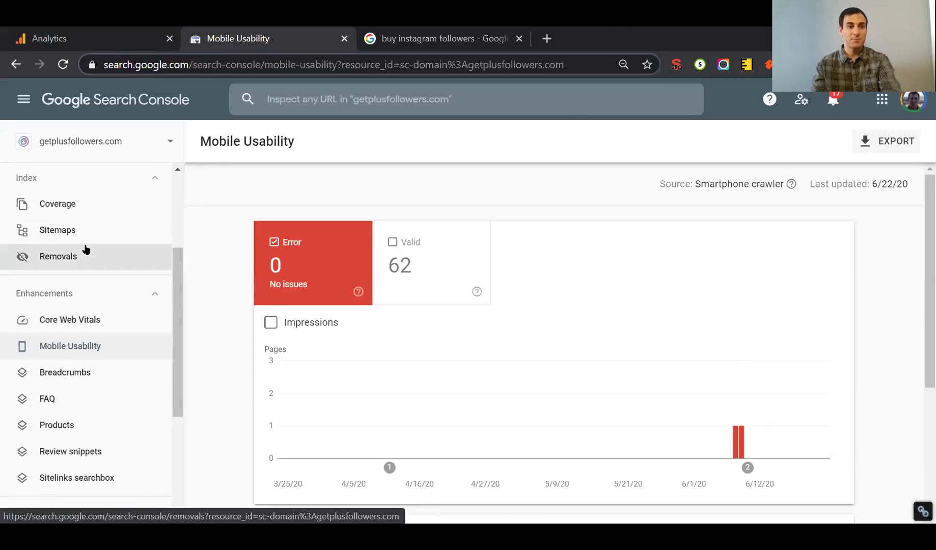
pyautogui.scroll(-4, 86, 250)
pyautogui.click(85, 313)
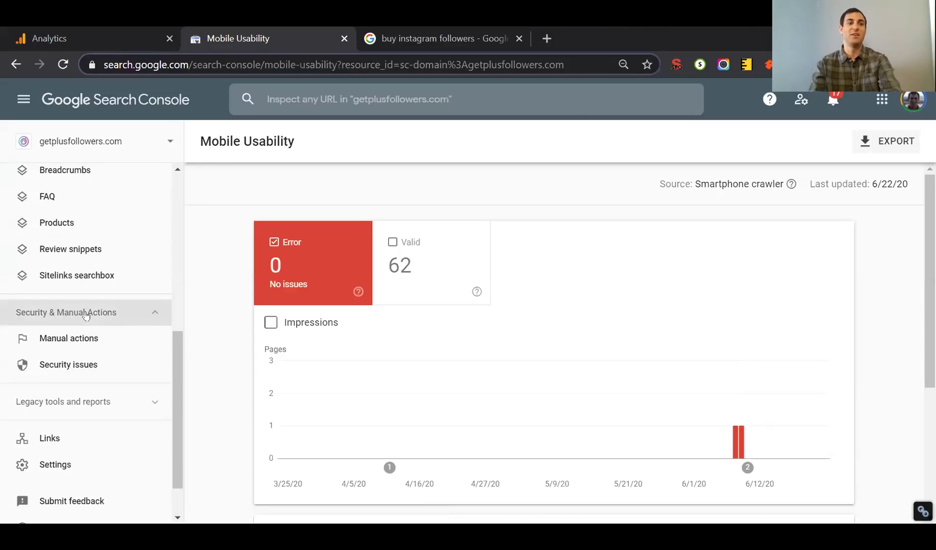
pyautogui.click(76, 337)
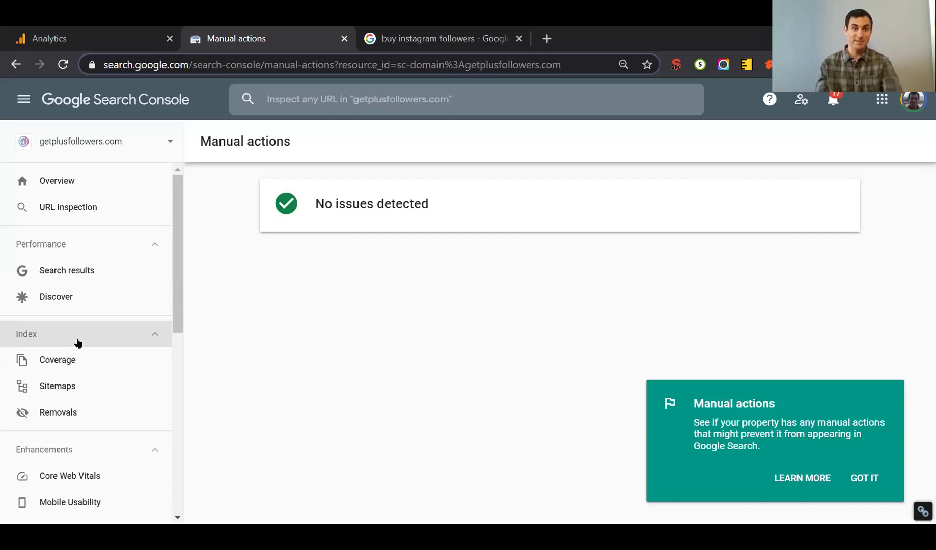
pyautogui.scroll(-8, 78, 343)
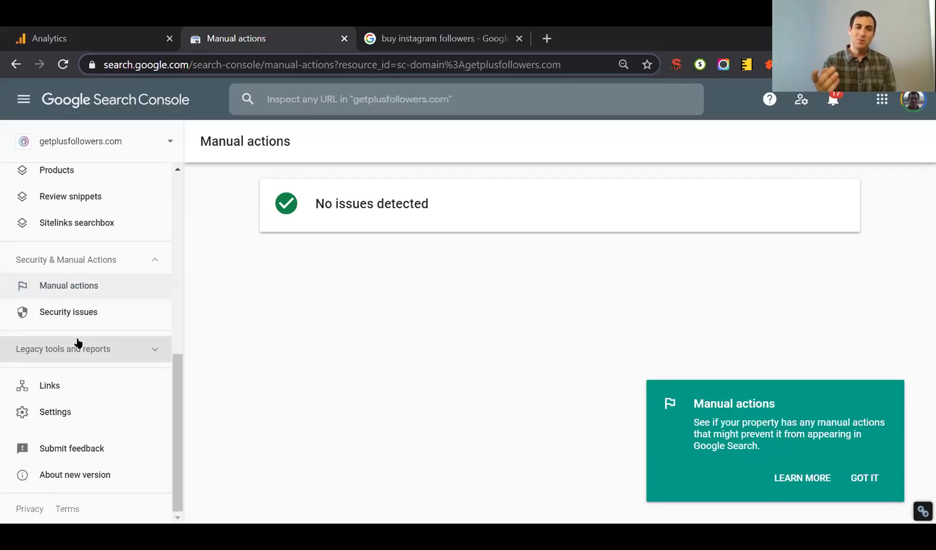
pyautogui.click(59, 304)
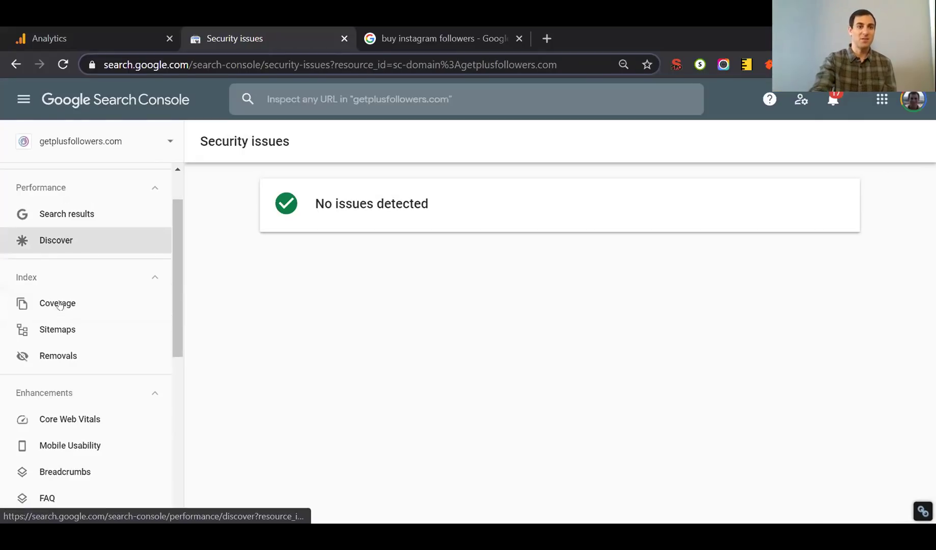
pyautogui.scroll(-2, 59, 305)
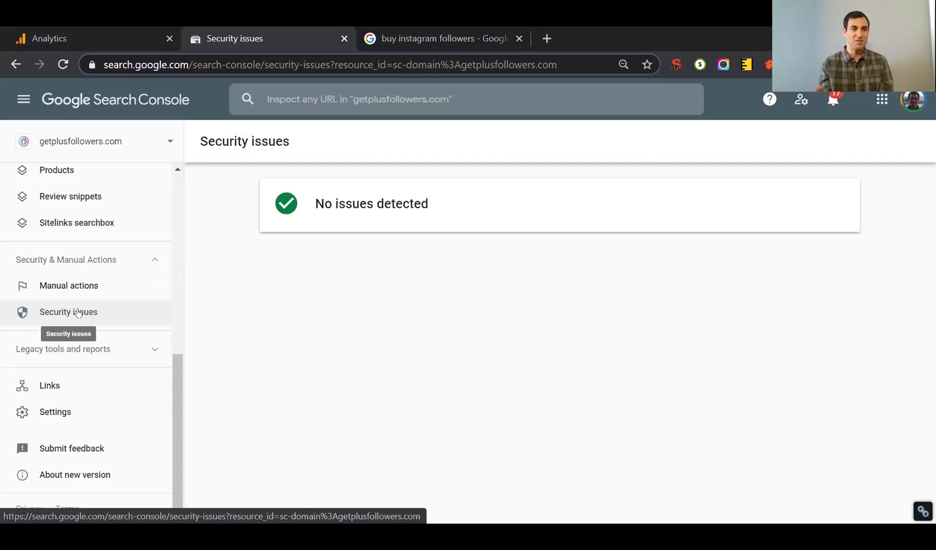
# - Revisit the Search results performance report and the Discover performance report
pyautogui.scroll(8, 78, 313)
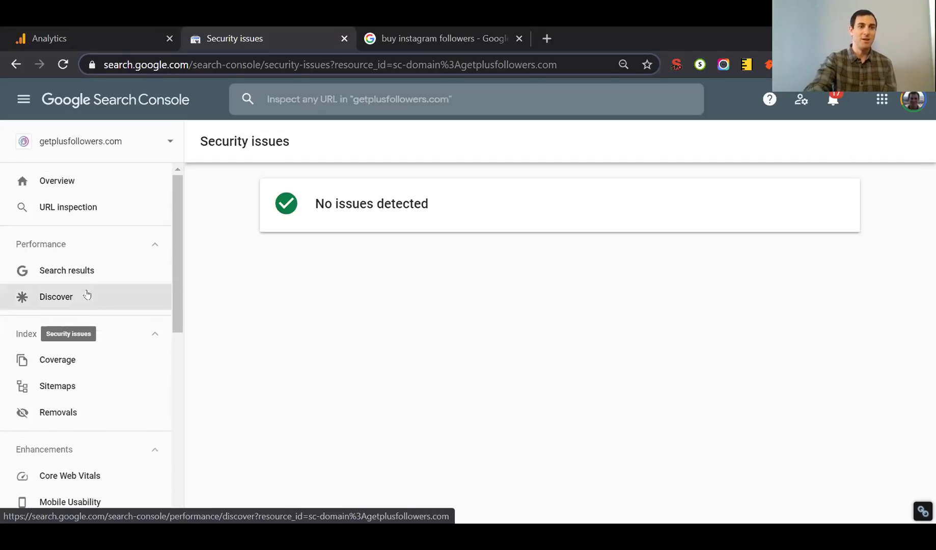
pyautogui.click(59, 271)
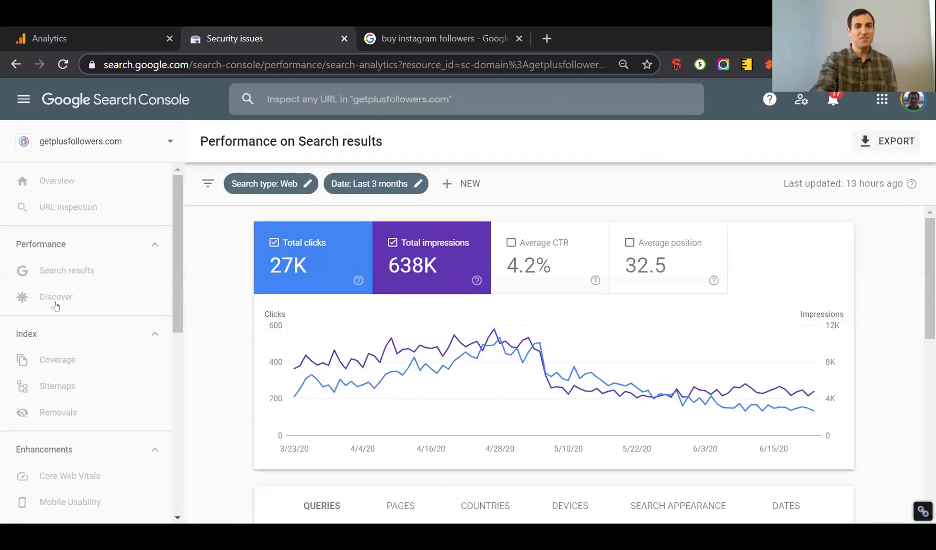
pyautogui.click(56, 302)
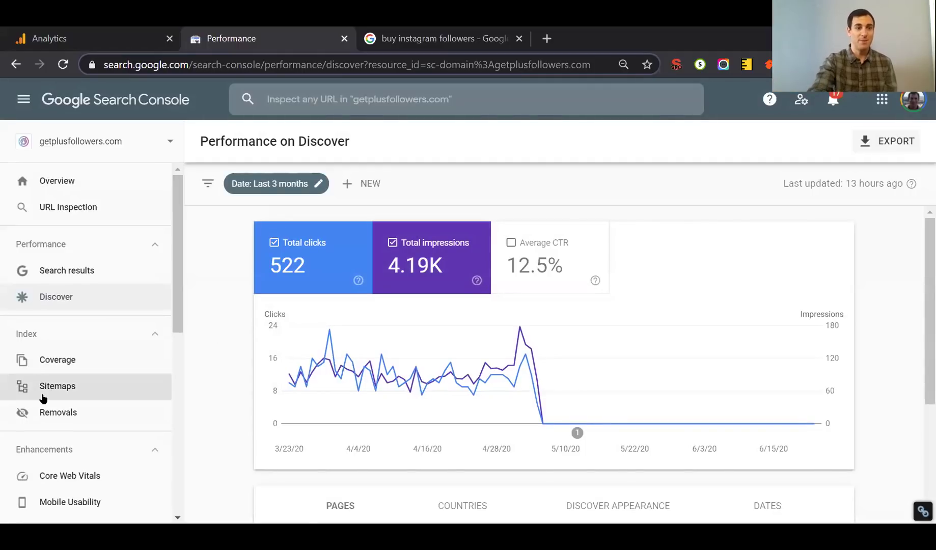
# - Open the index Coverage report for all known pages and examine its error chart and page statuses
pyautogui.click(89, 366)
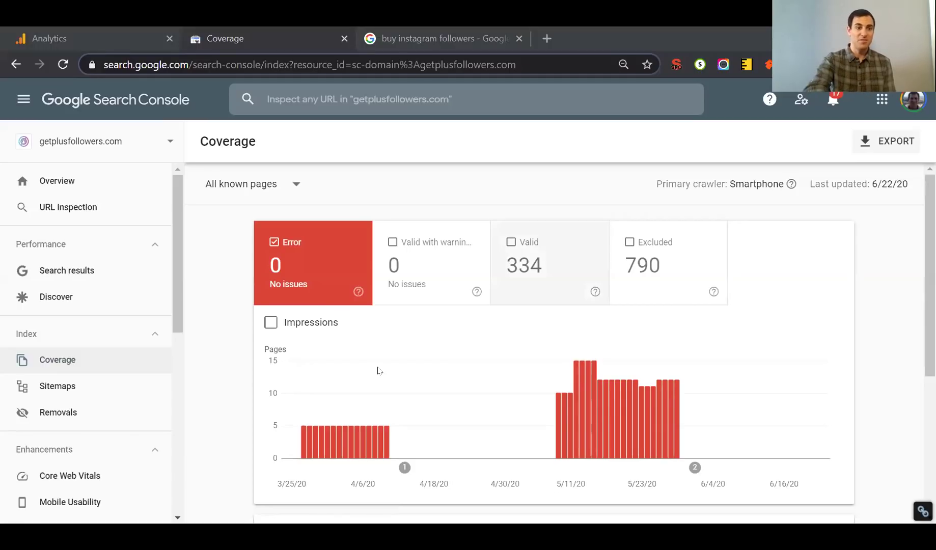
pyautogui.scroll(-7, 134, 275)
pyautogui.scroll(3, 133, 275)
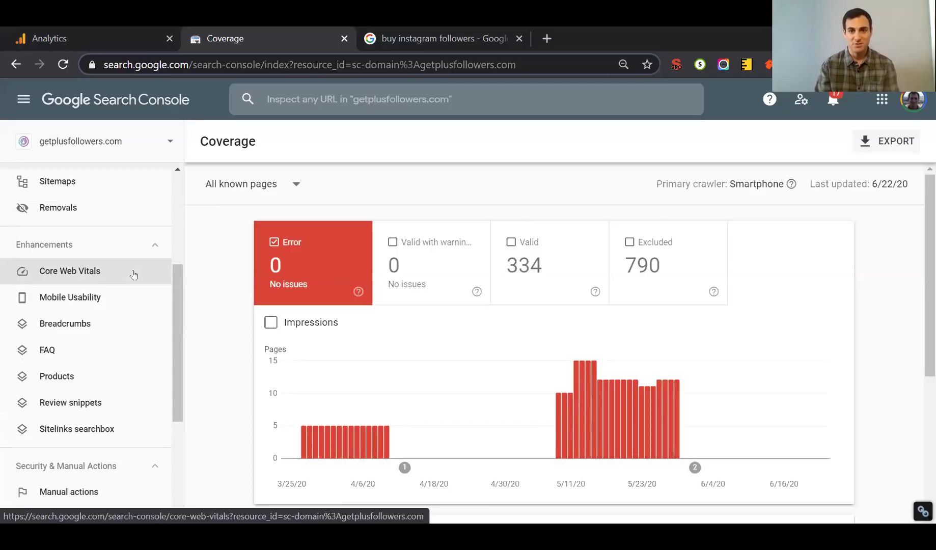
pyautogui.moveTo(377, 372)
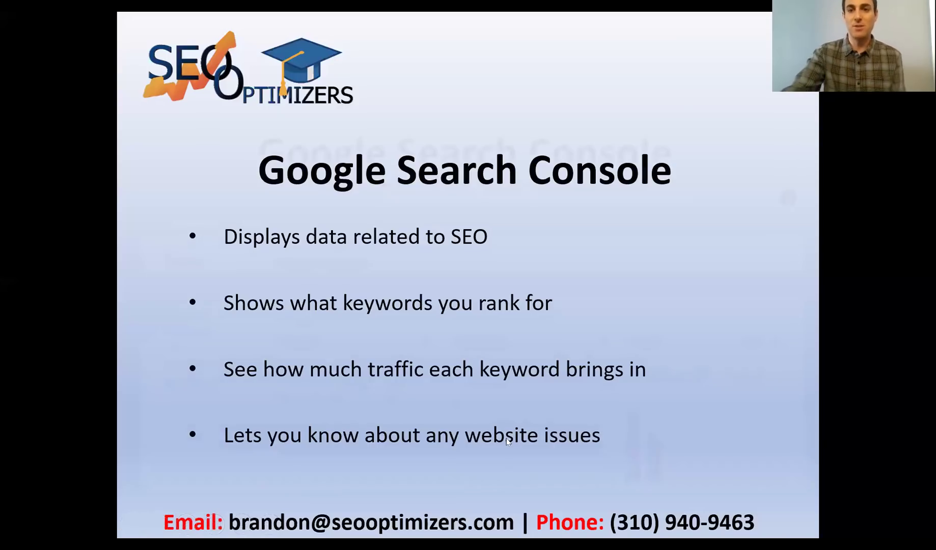
pyautogui.press('Right')
pyautogui.press('Right')
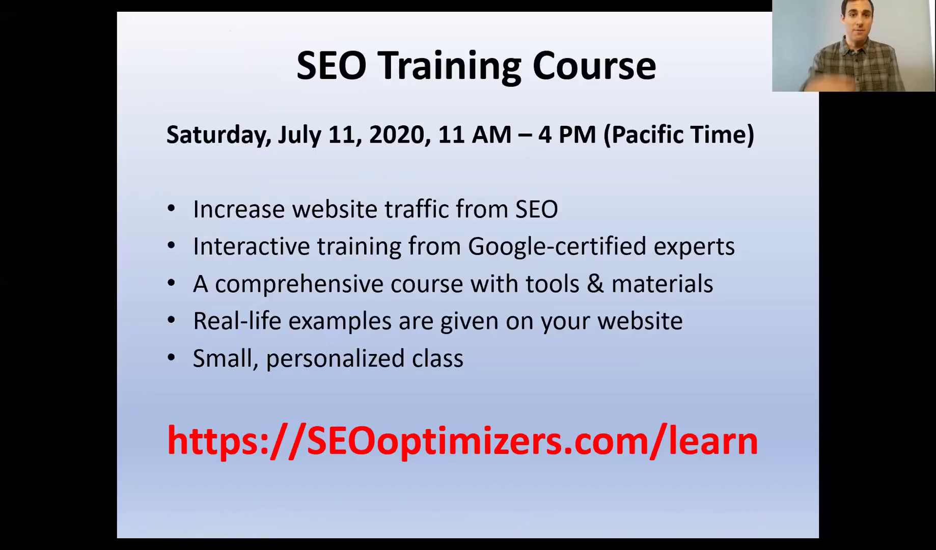